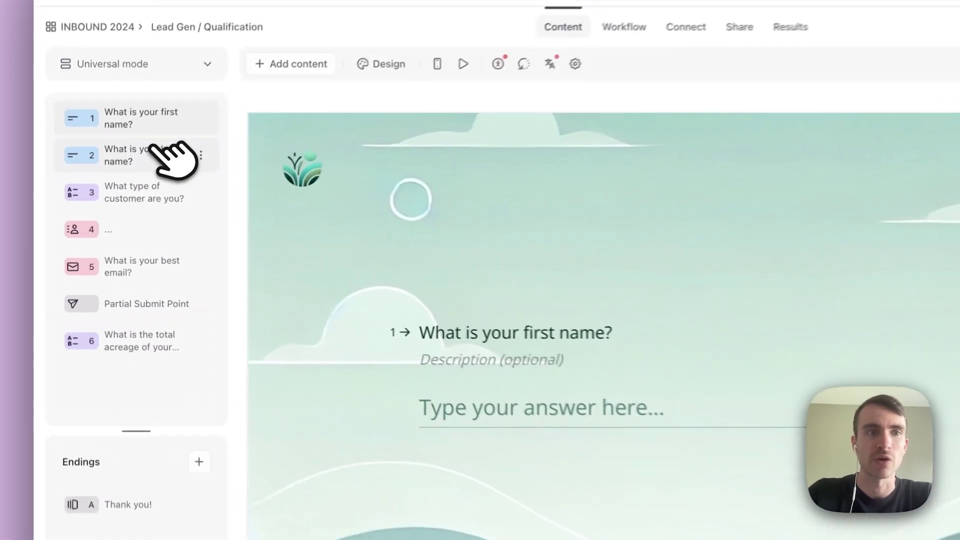
Review the last-name and customer-type questions, then publish the form's pending edits.
click(115, 183)
click(148, 198)
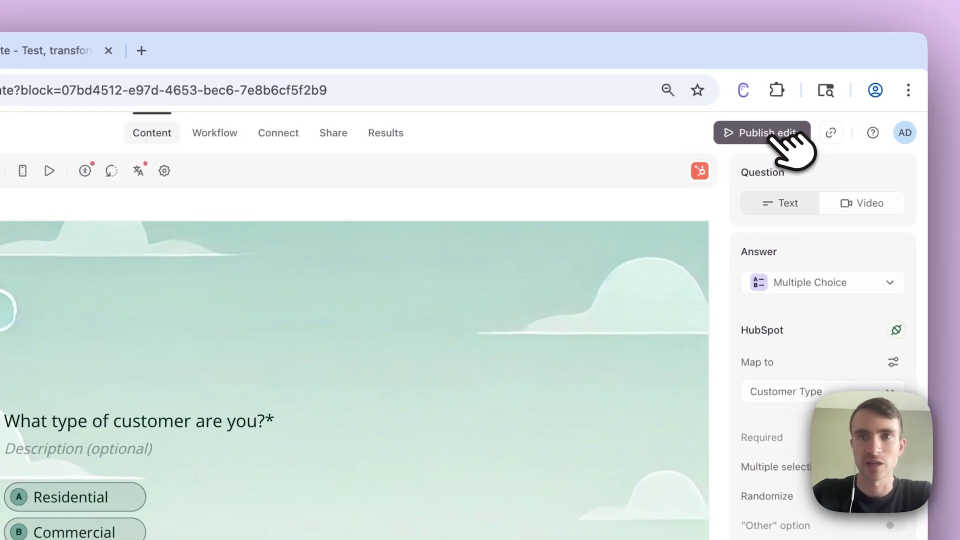
click(772, 136)
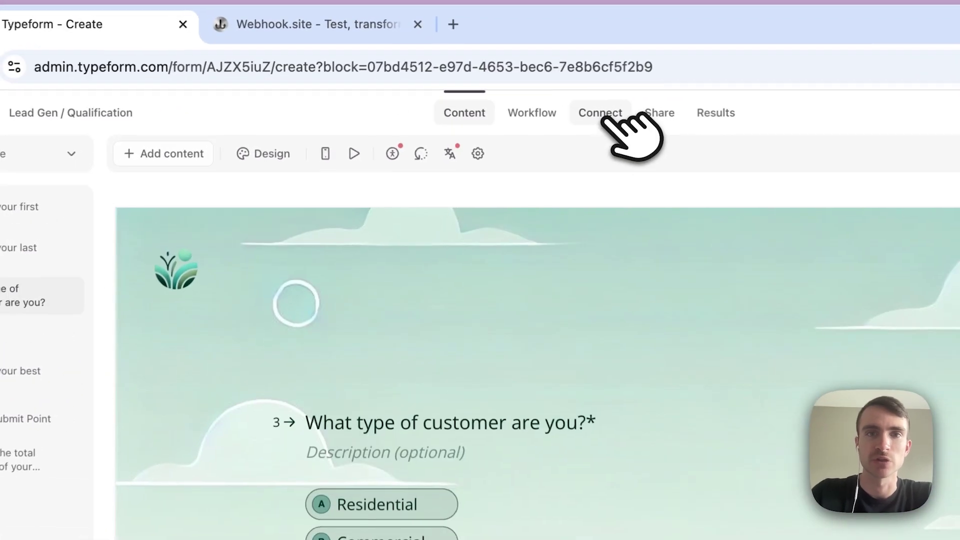
Go to Connect > Webhooks for the Lead Gen / Qualification form and start adding a webhook.
click(606, 118)
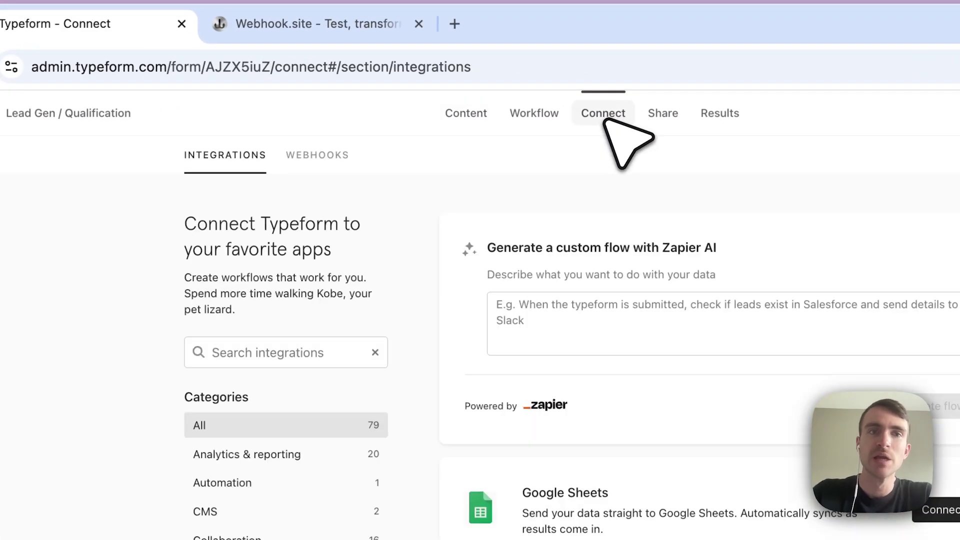
click(335, 170)
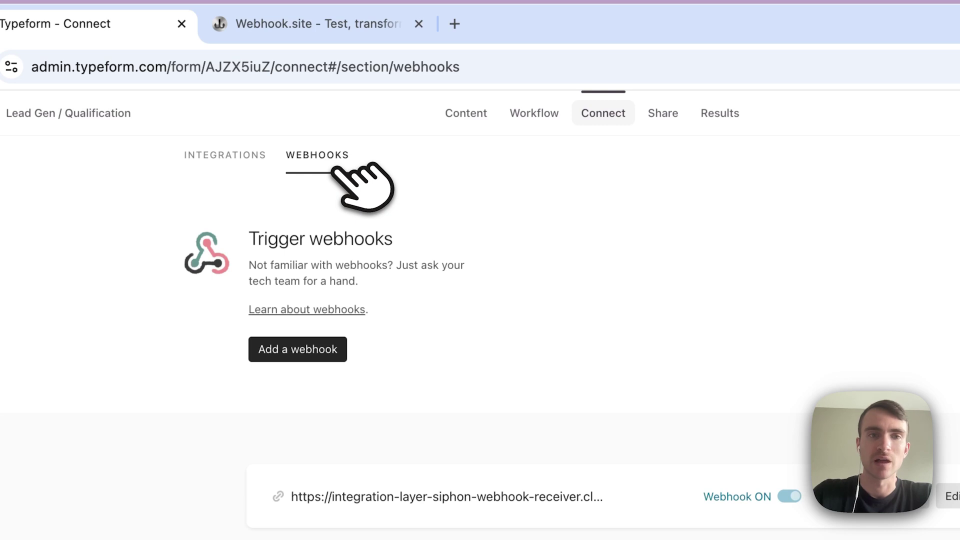
click(320, 353)
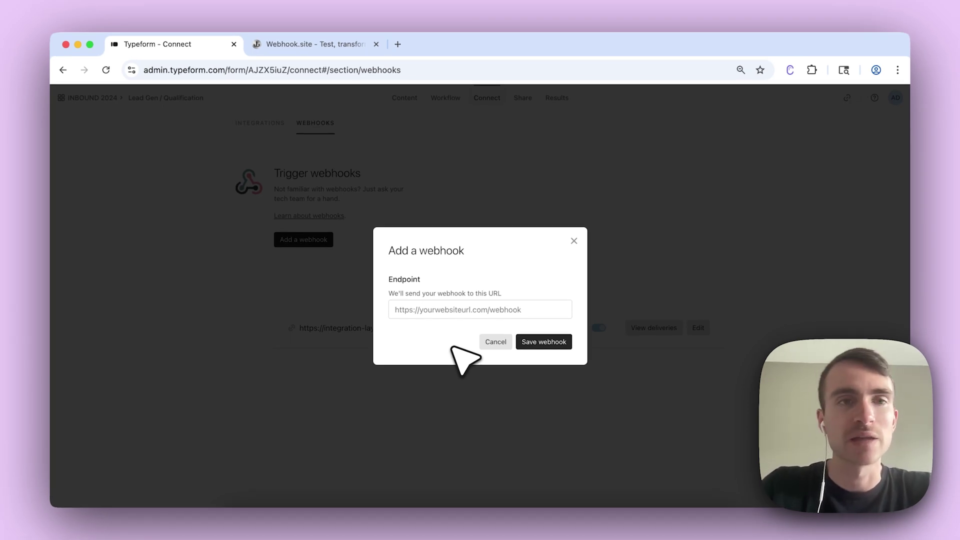
Paste the copied Webhook.site unique URL as the endpoint and save the new webhook.
click(282, 44)
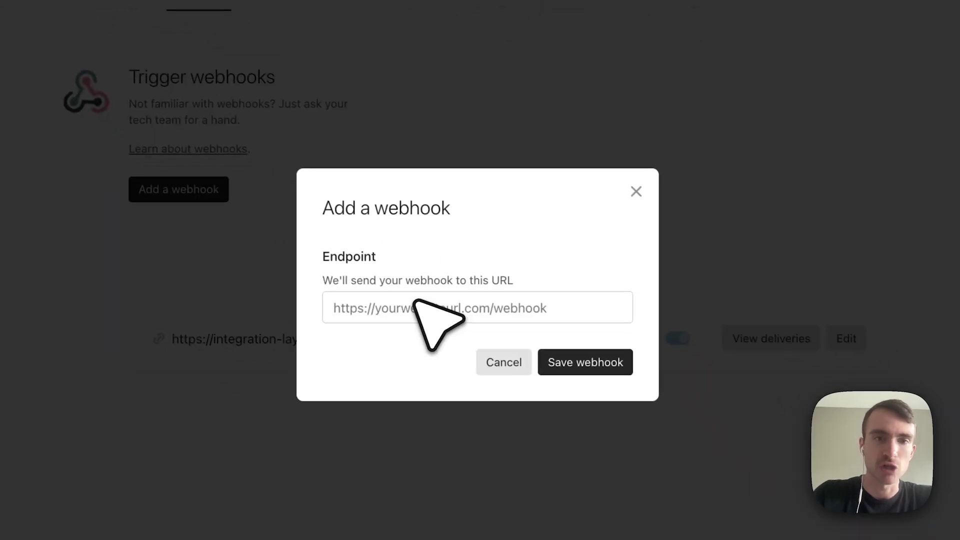
click(660, 497)
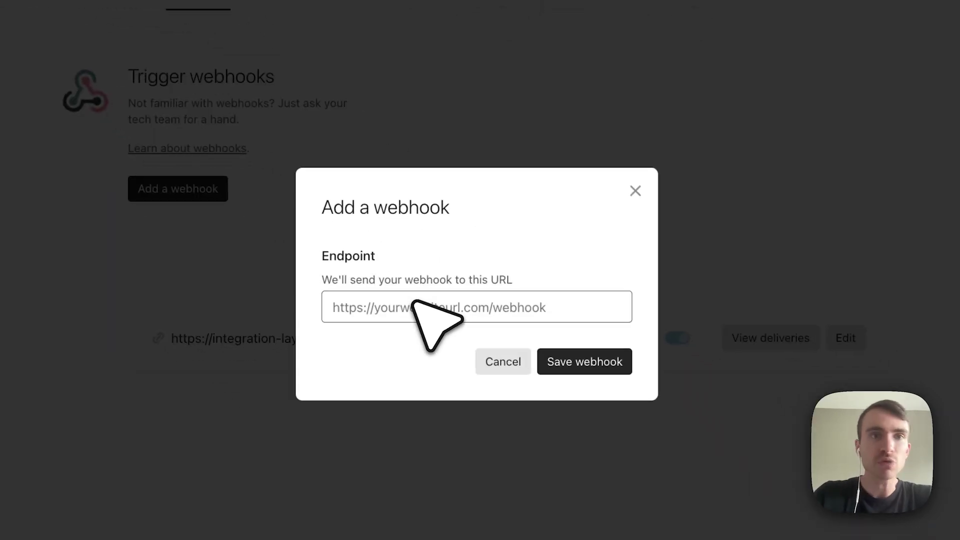
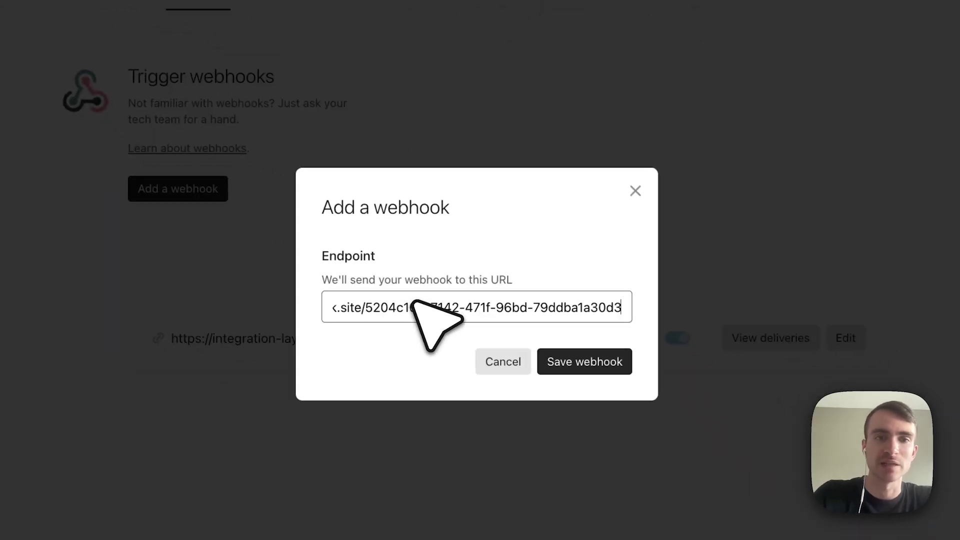
click(500, 230)
click(592, 361)
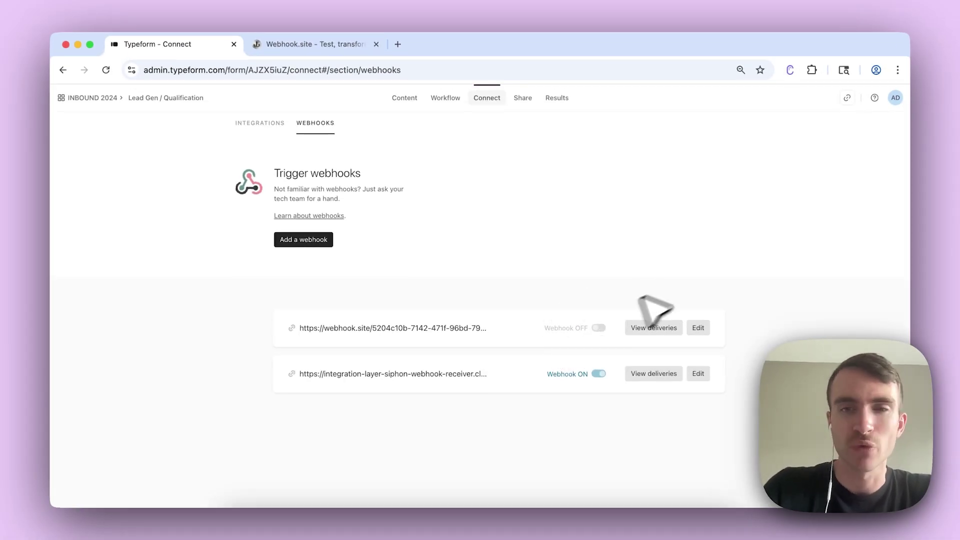
Open the Edit webhook dialog for the webhook.site endpoint and review its settings.
click(699, 327)
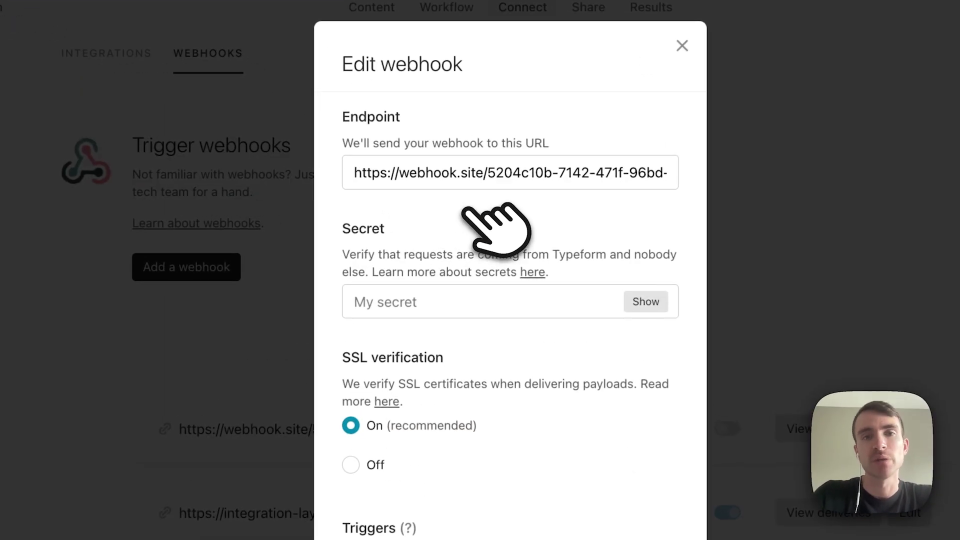
scroll(463, 215, down, 1)
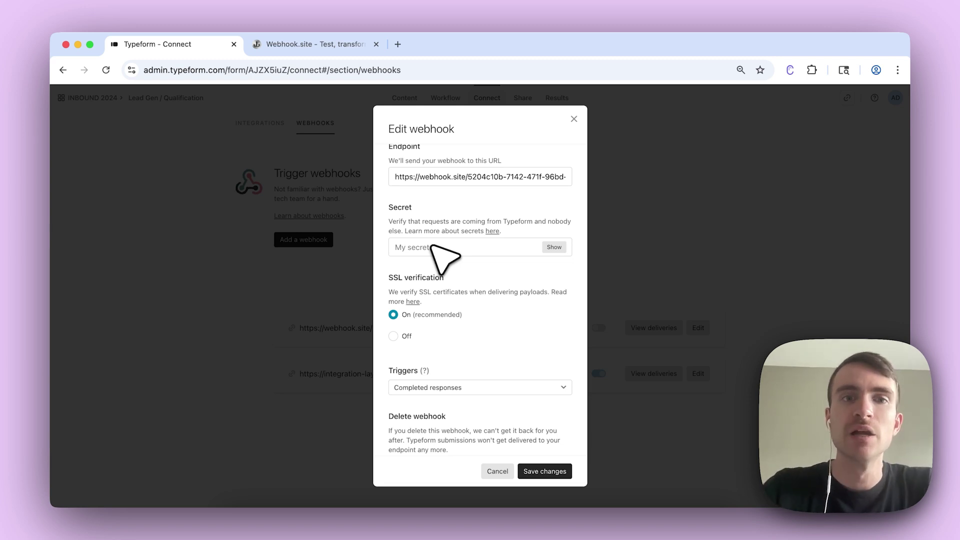
Enter a webhook secret and reveal it to verify the value.
click(431, 245)
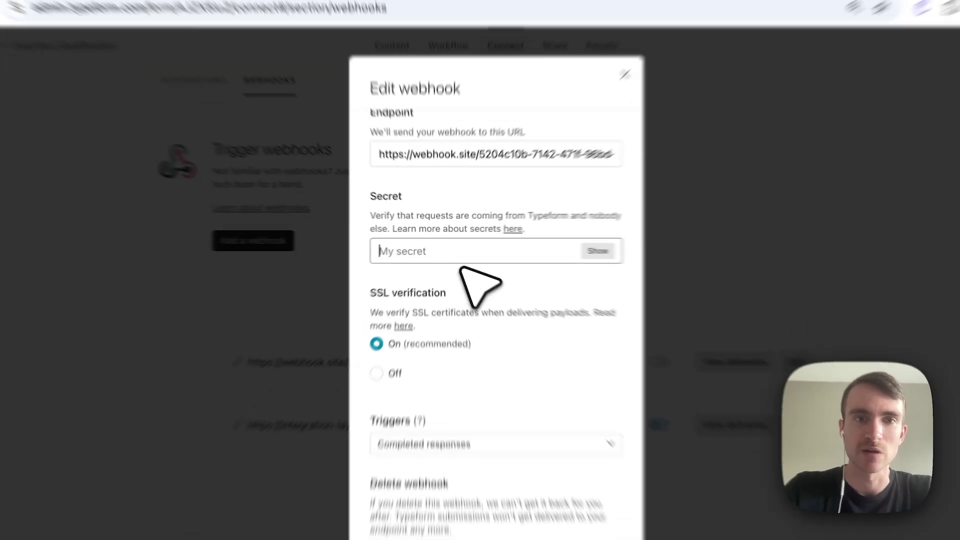
text(secret)
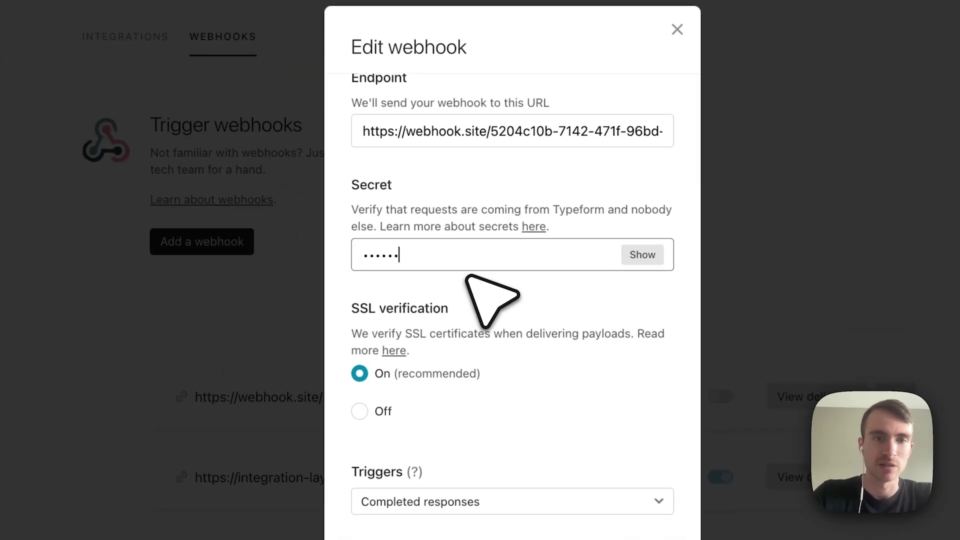
click(643, 254)
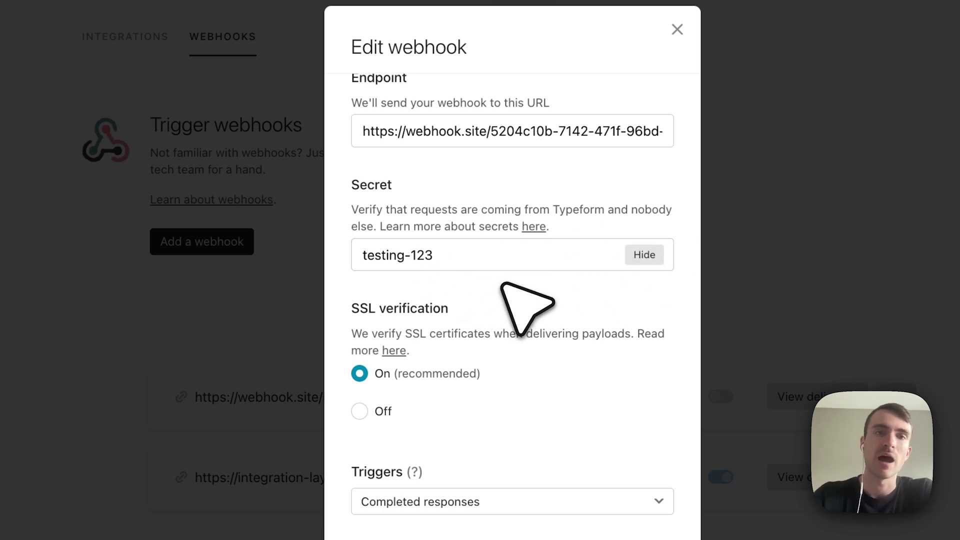
Try the completed-and-partial trigger, revert to Completed responses only, and save the changes.
scroll(502, 285, down, 2)
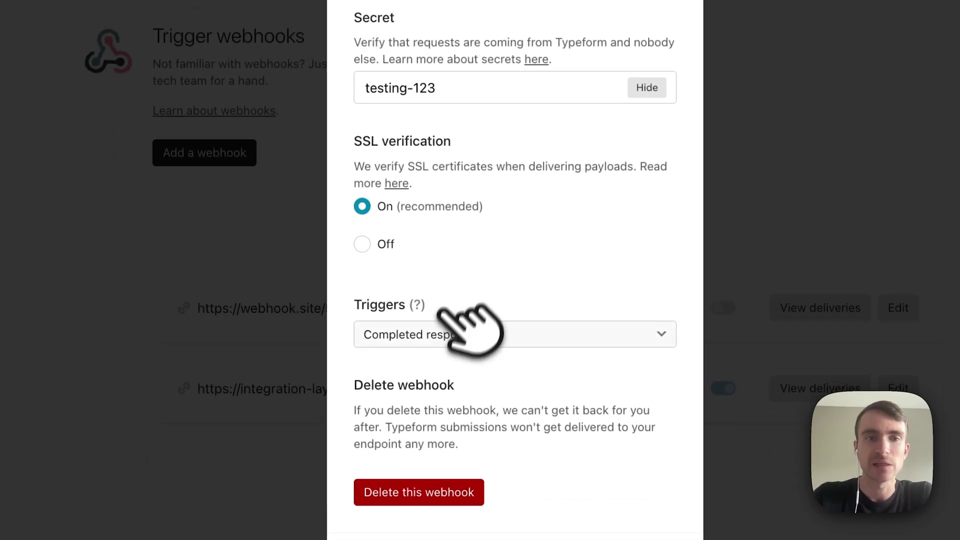
click(541, 334)
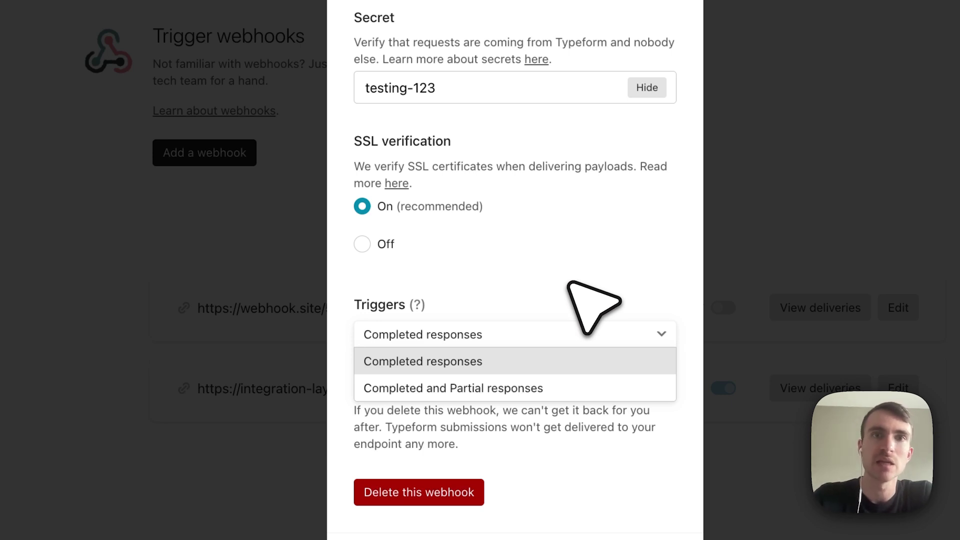
click(570, 332)
click(554, 332)
click(549, 386)
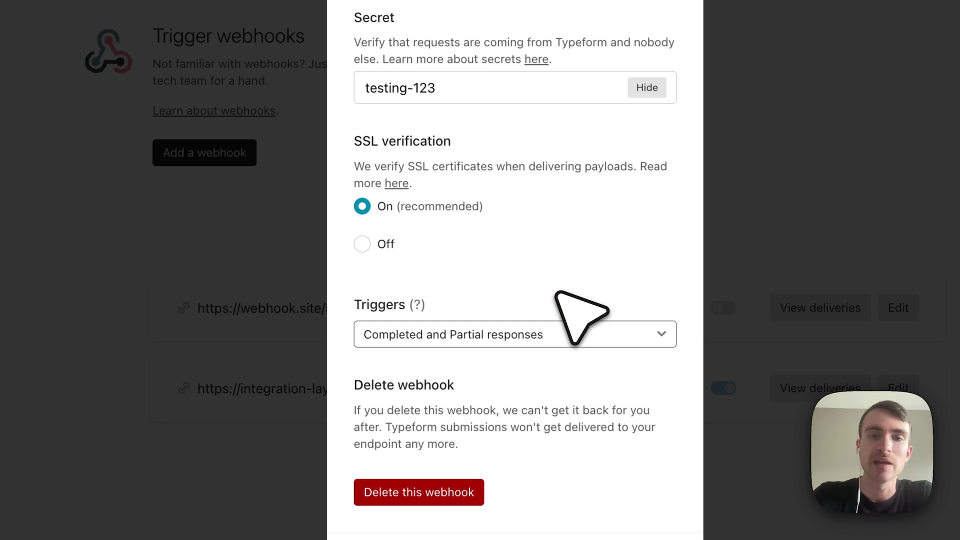
click(583, 335)
click(554, 360)
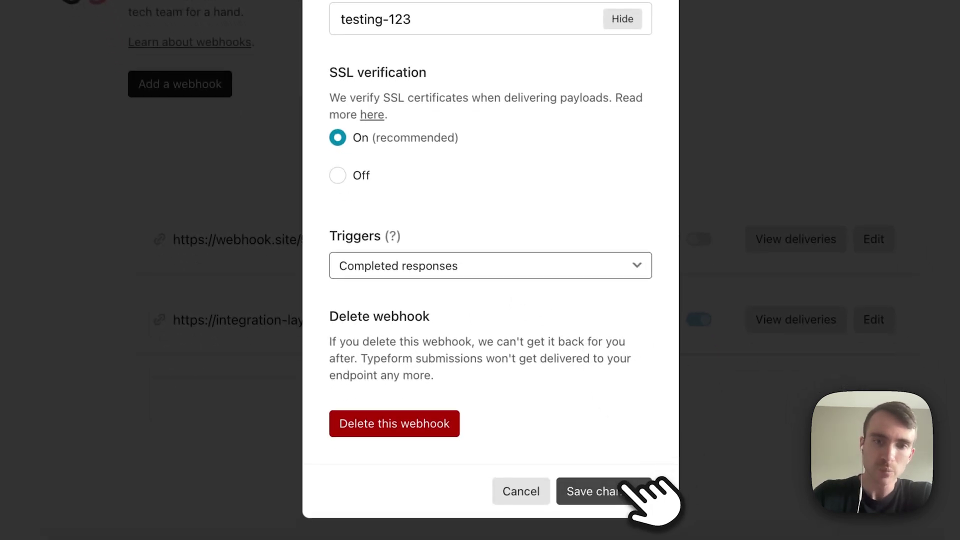
click(624, 488)
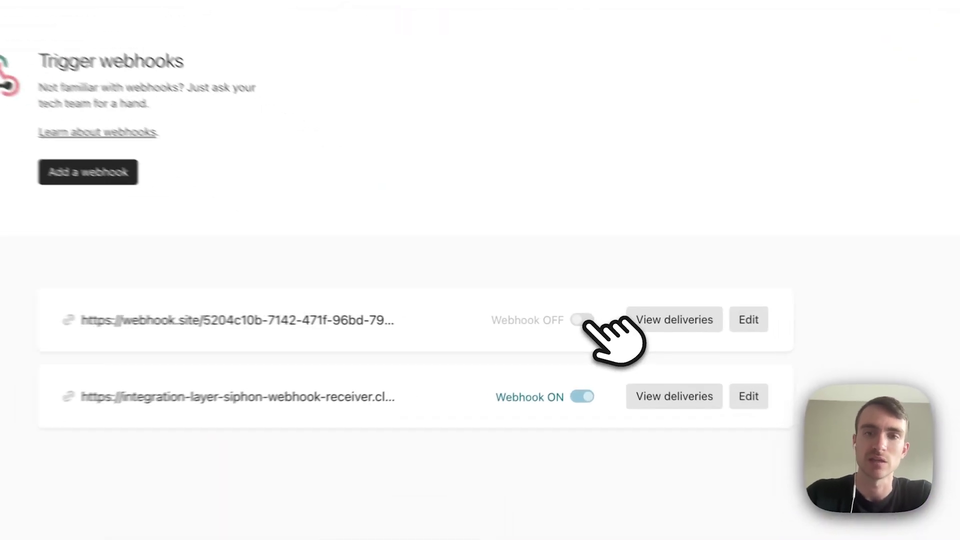
Switch the Webhook.site webhook on, check its inbox, and open the form's Share page.
click(598, 327)
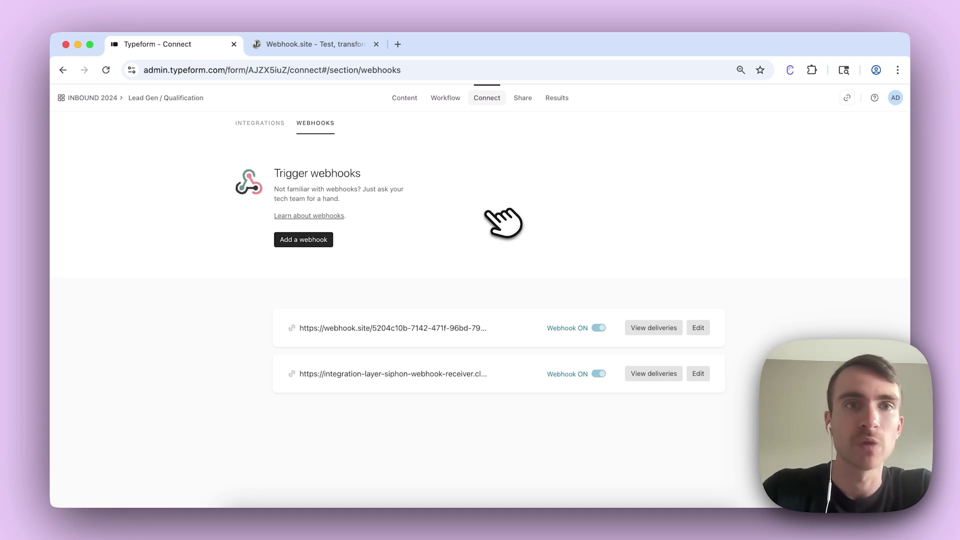
click(320, 50)
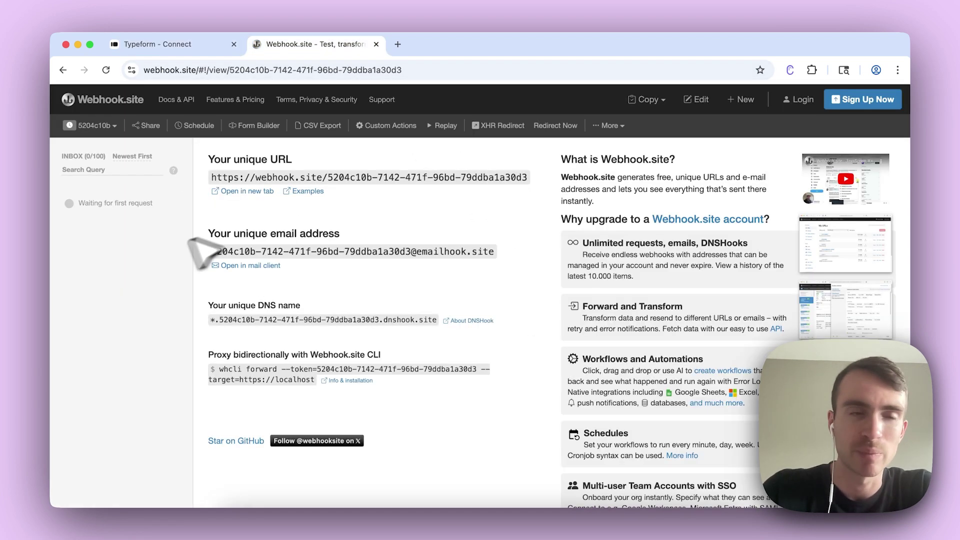
click(189, 45)
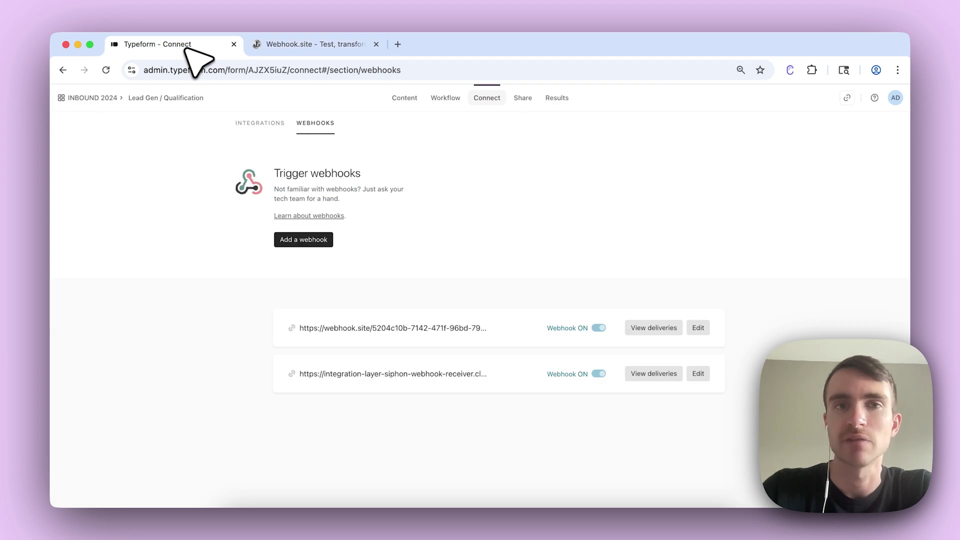
click(523, 97)
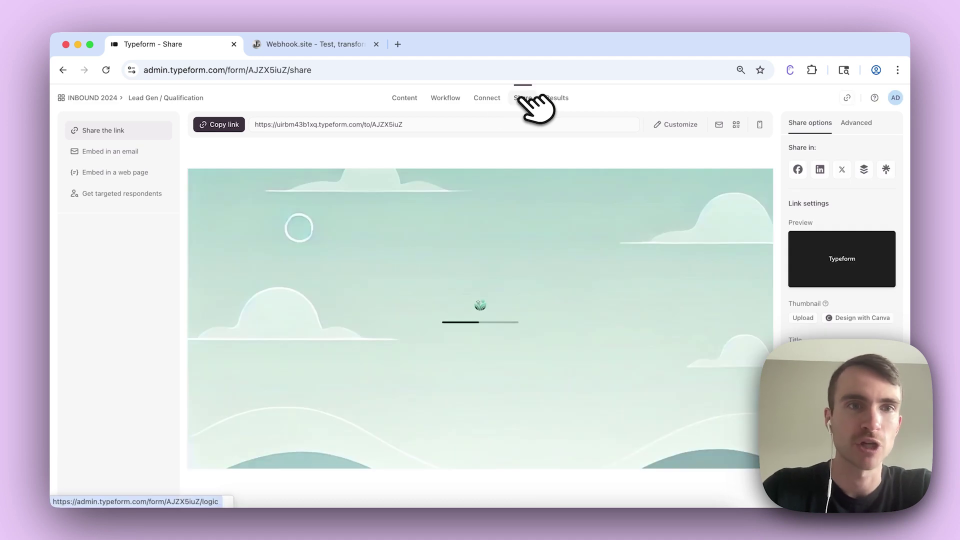
Copy the form's public link and load the live form in a new browser tab.
click(227, 125)
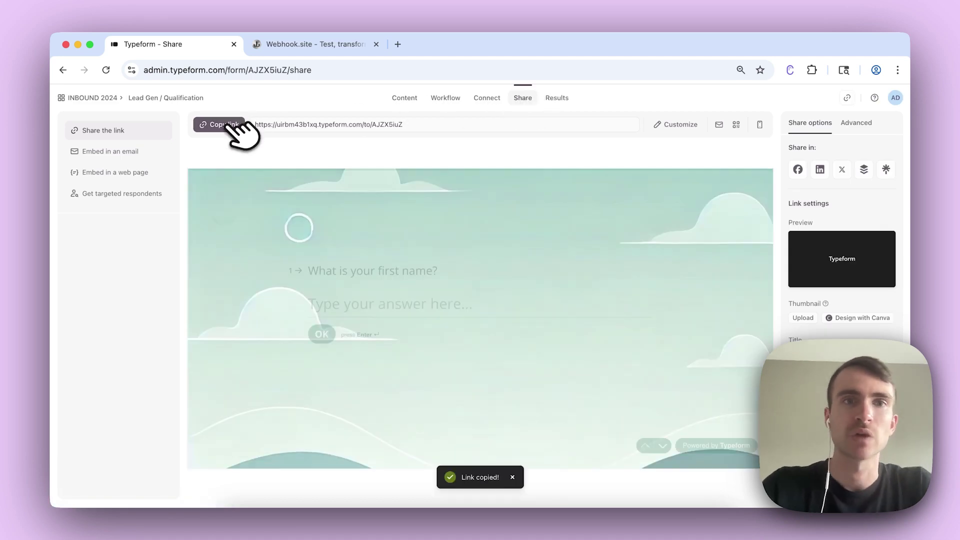
click(398, 44)
key(super+v)
key(Return)
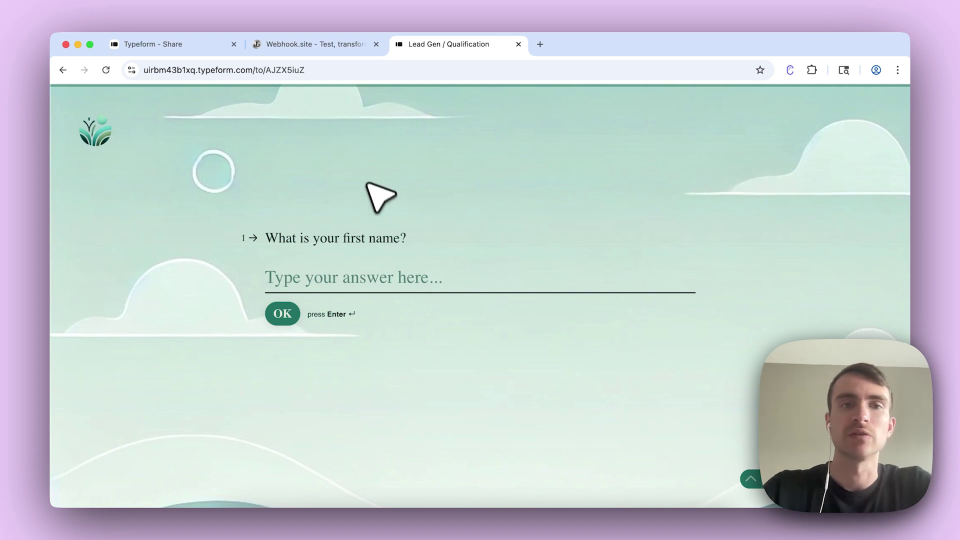
Answer first and last name, Residential, an email, and 1-5 acres, then submit.
key(Return)
key(Return)
click(347, 265)
text(andrew)
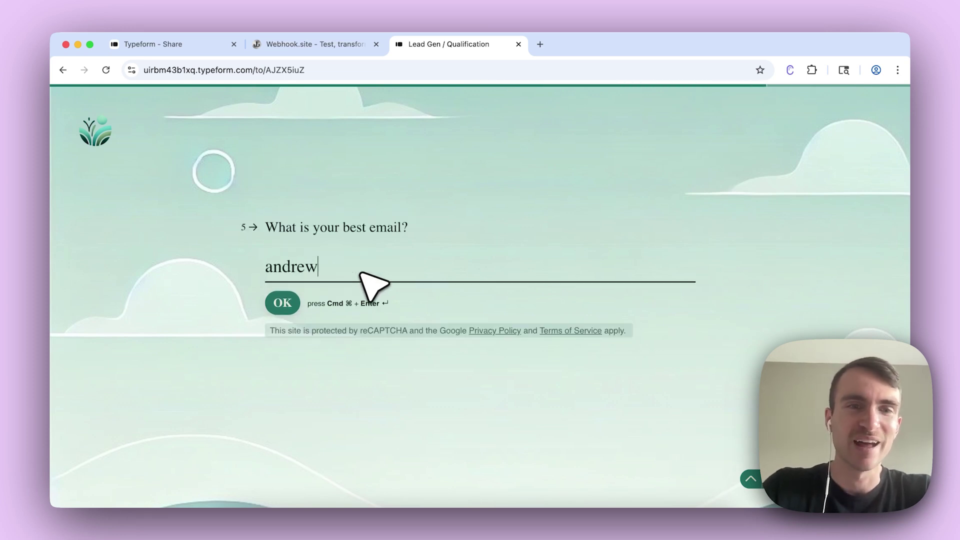
text(@example.com)
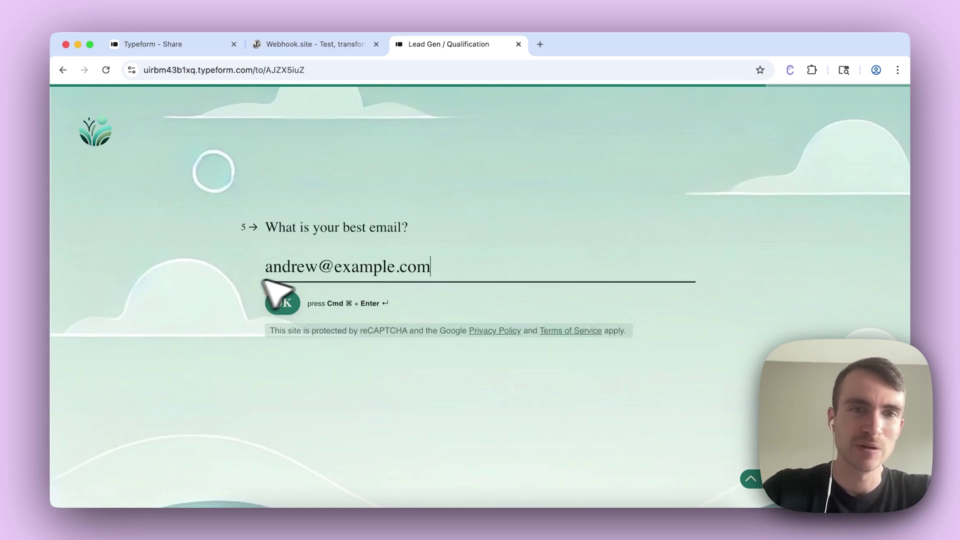
click(282, 302)
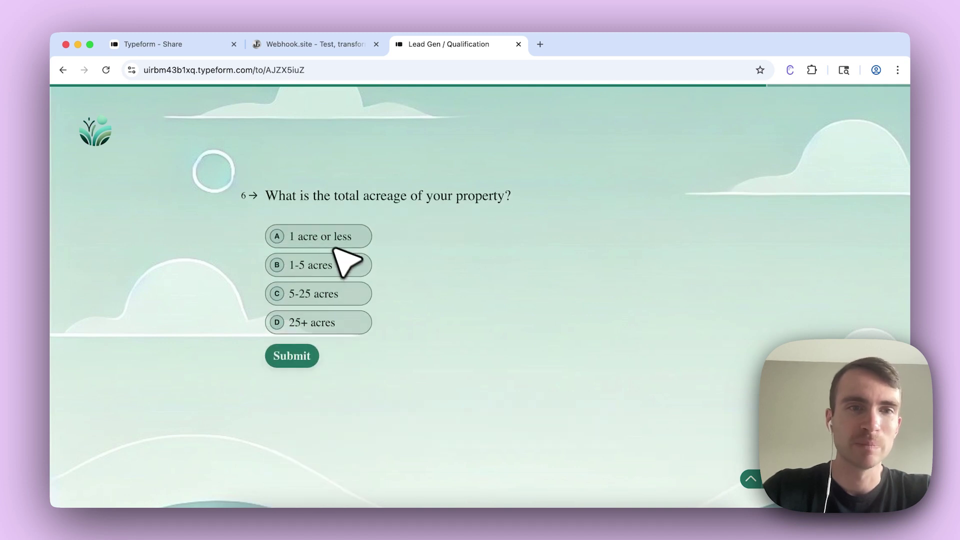
click(348, 265)
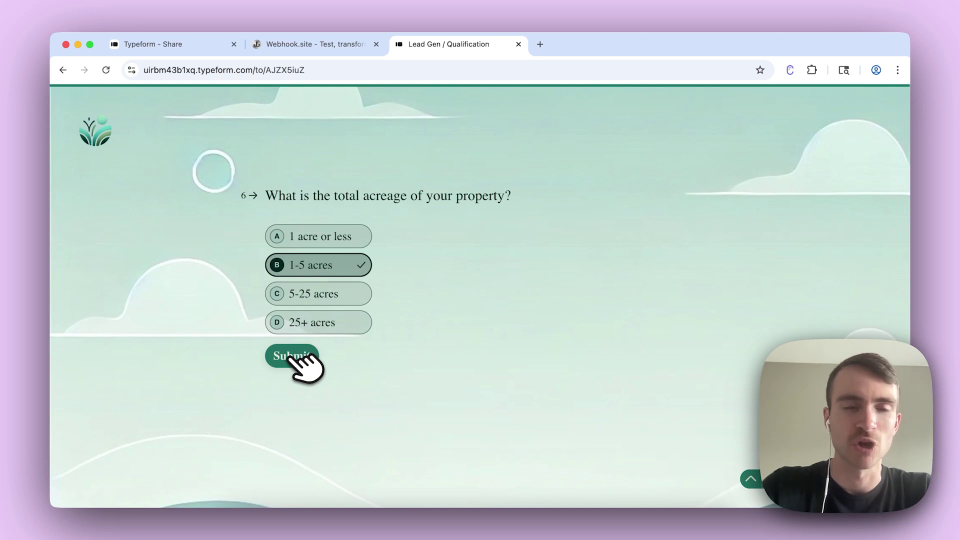
click(294, 355)
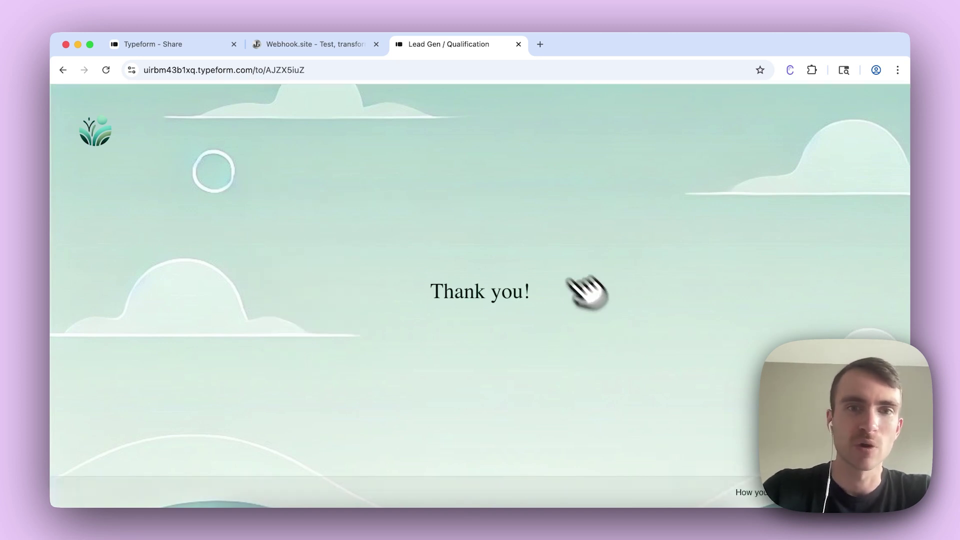
Check the Webhook.site inbox, then open View deliveries for the webhook.site webhook under Connect > Webhooks.
click(356, 50)
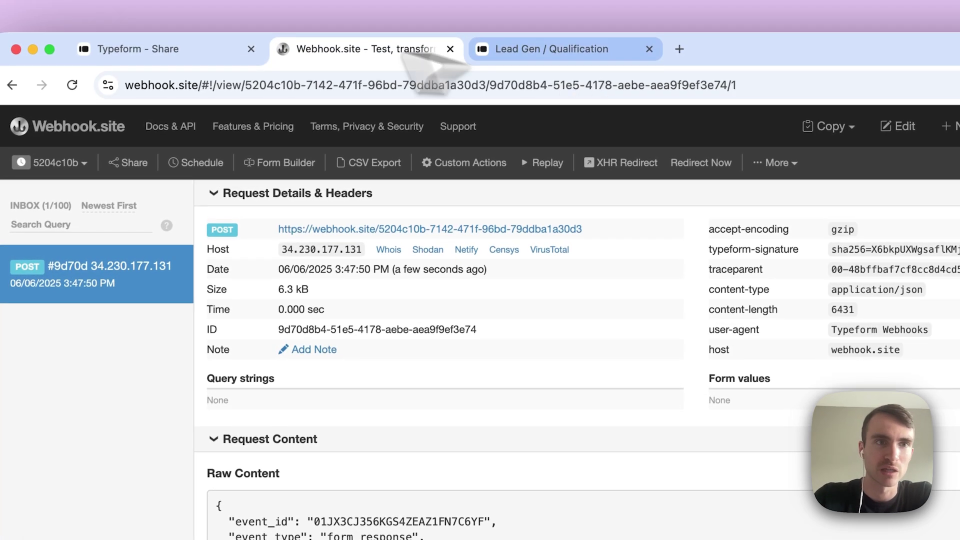
click(210, 44)
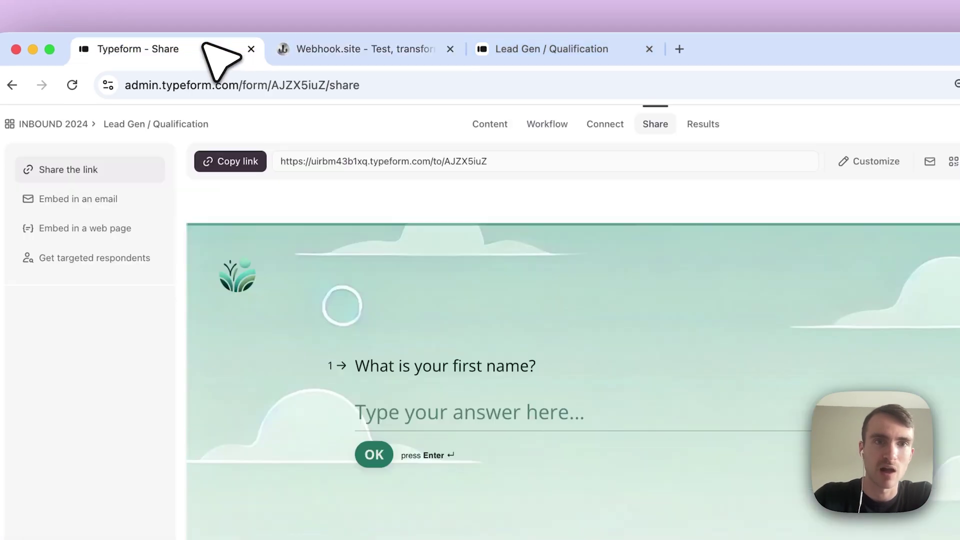
click(600, 123)
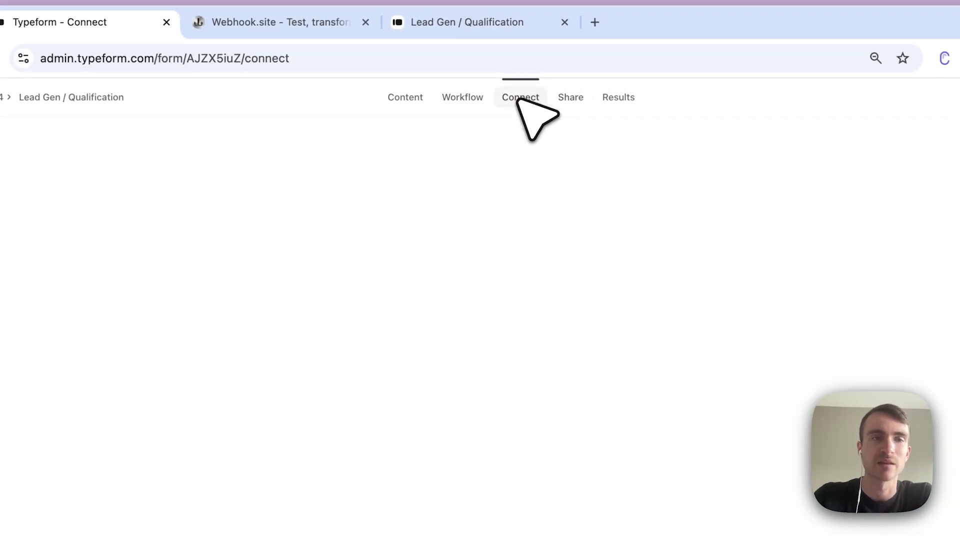
click(290, 131)
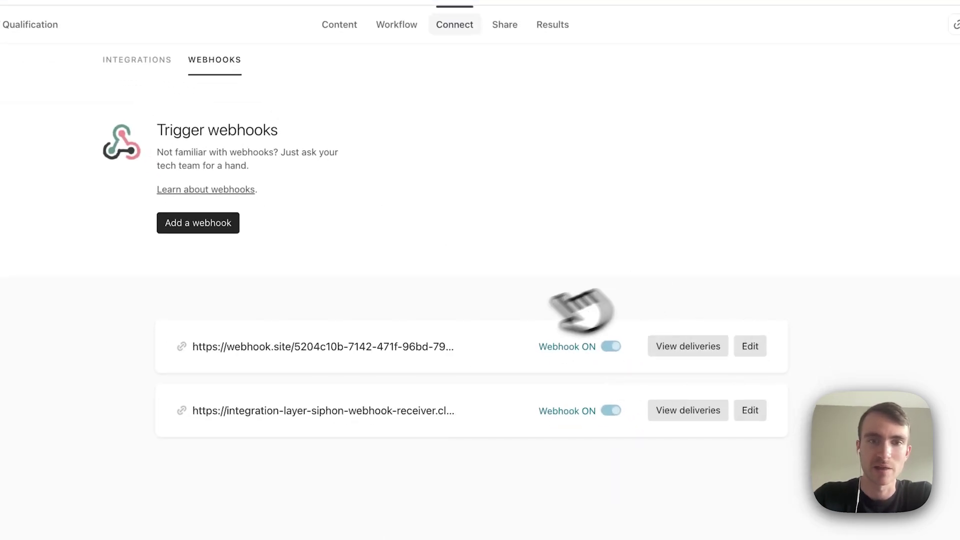
click(683, 347)
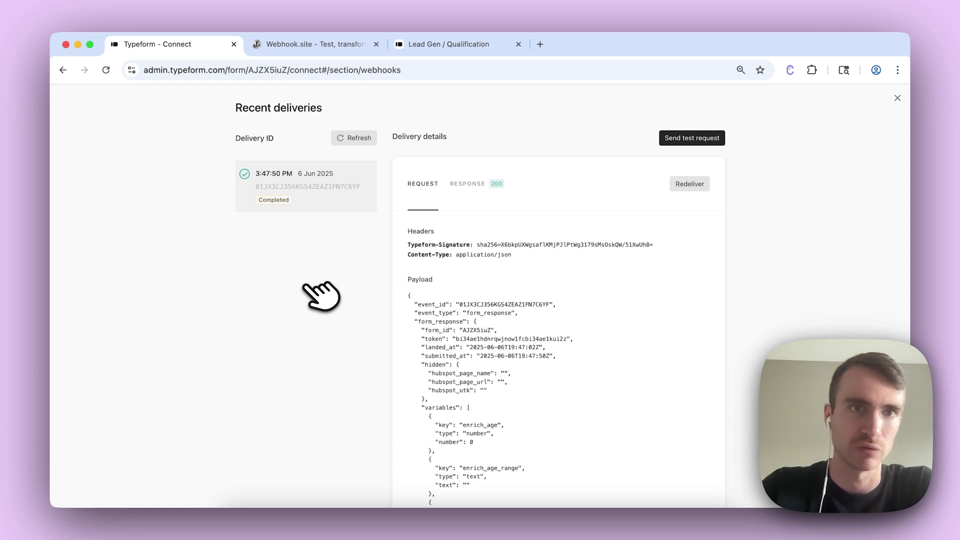
Open the received request's raw payload and match form_id AJZX5iuZ against Typeform's page address.
click(322, 46)
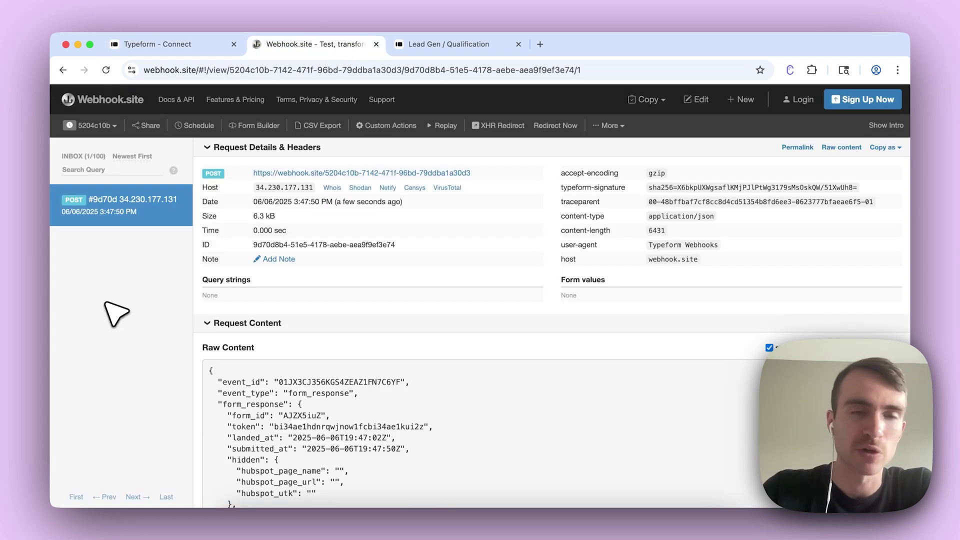
scroll(119, 316, down, 4)
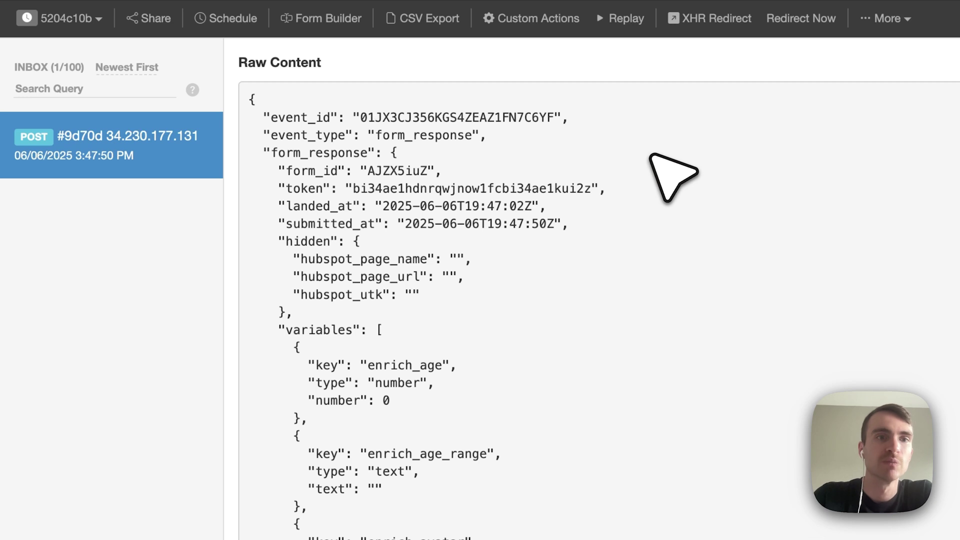
triple_click(339, 173)
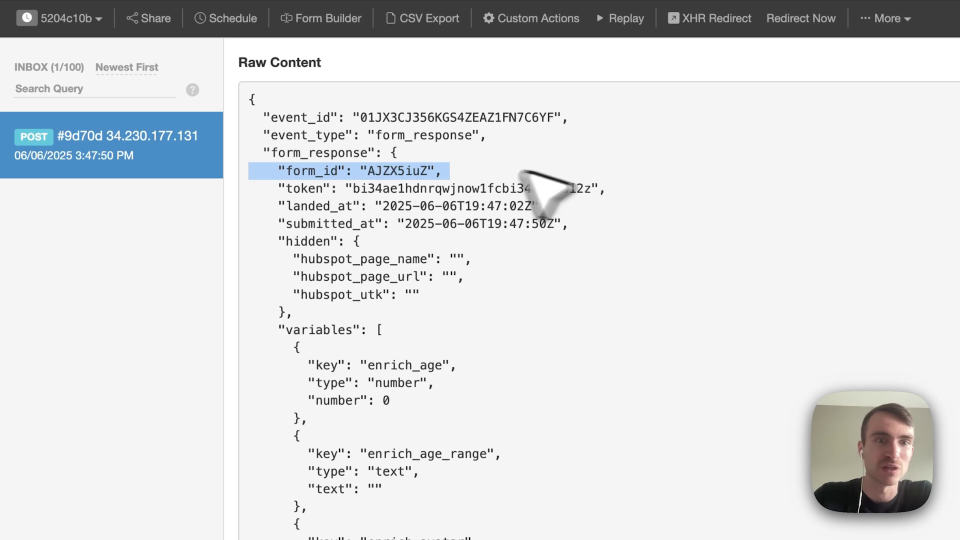
double_click(387, 171)
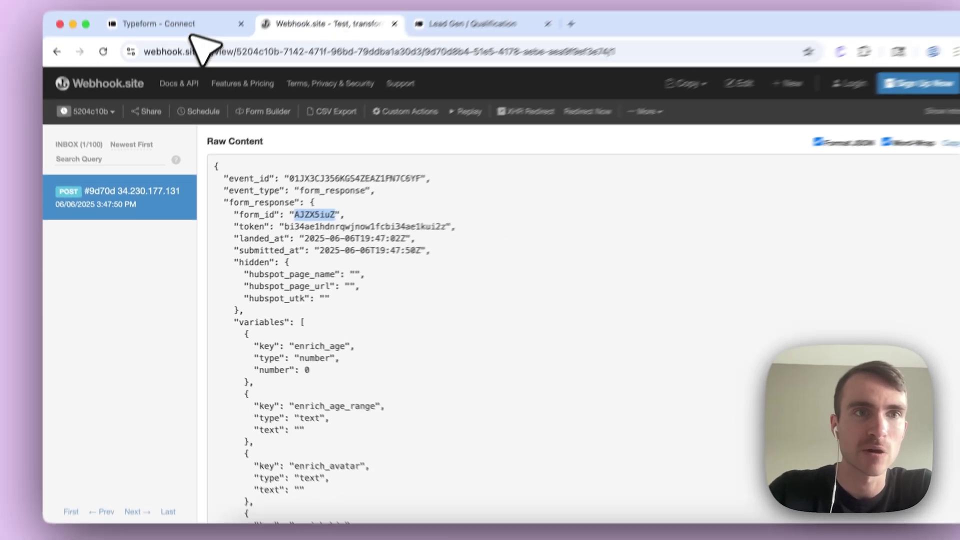
click(150, 19)
double_click(298, 67)
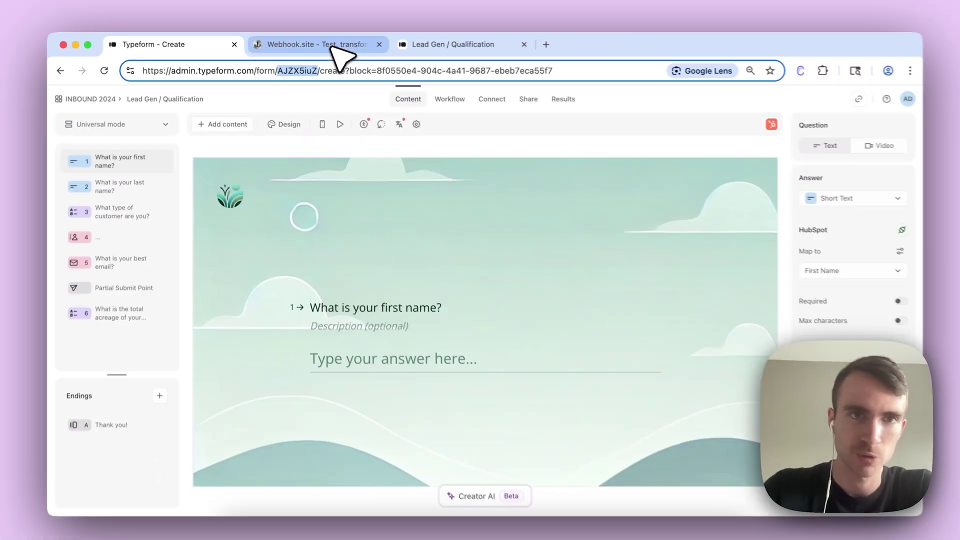
click(405, 50)
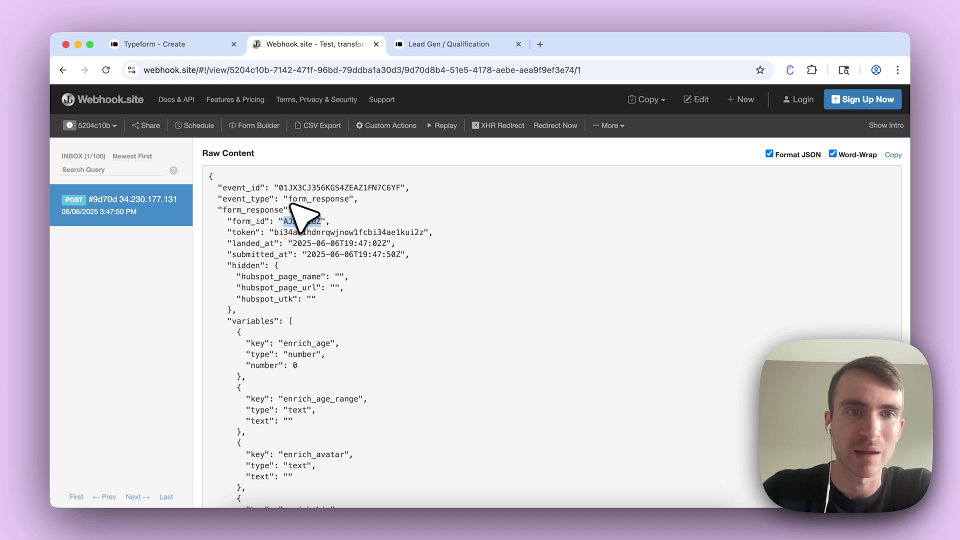
Select and inspect the payload's token line and its value.
scroll(293, 202, down, 1)
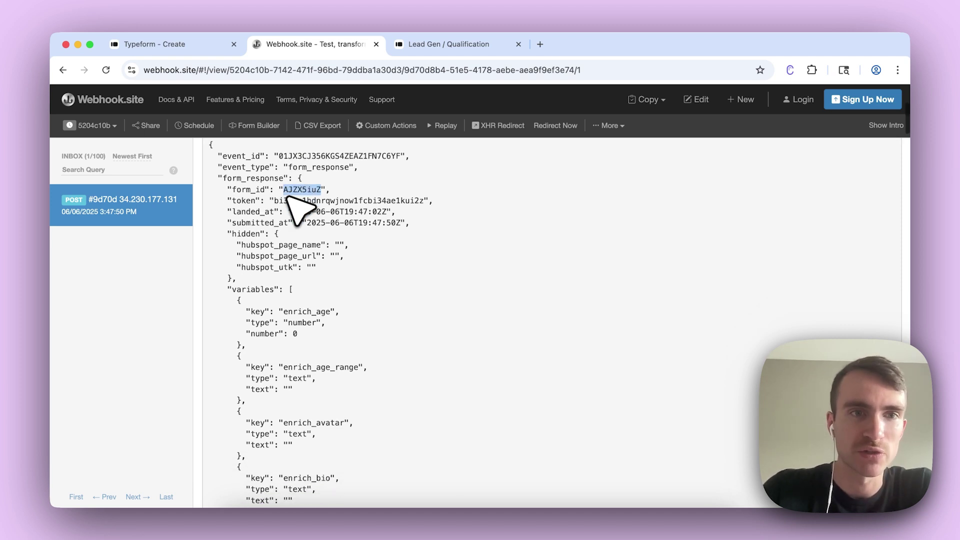
triple_click(295, 200)
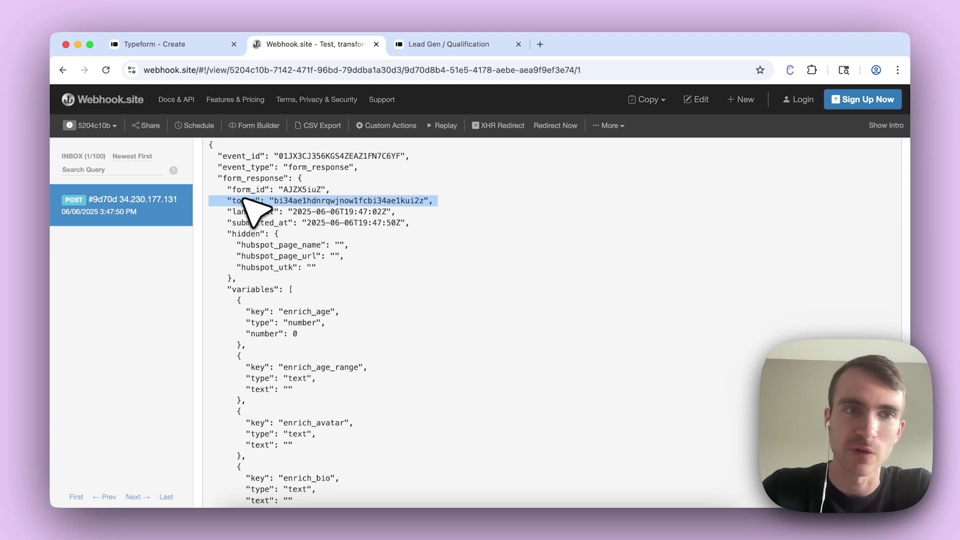
double_click(244, 201)
triple_click(300, 203)
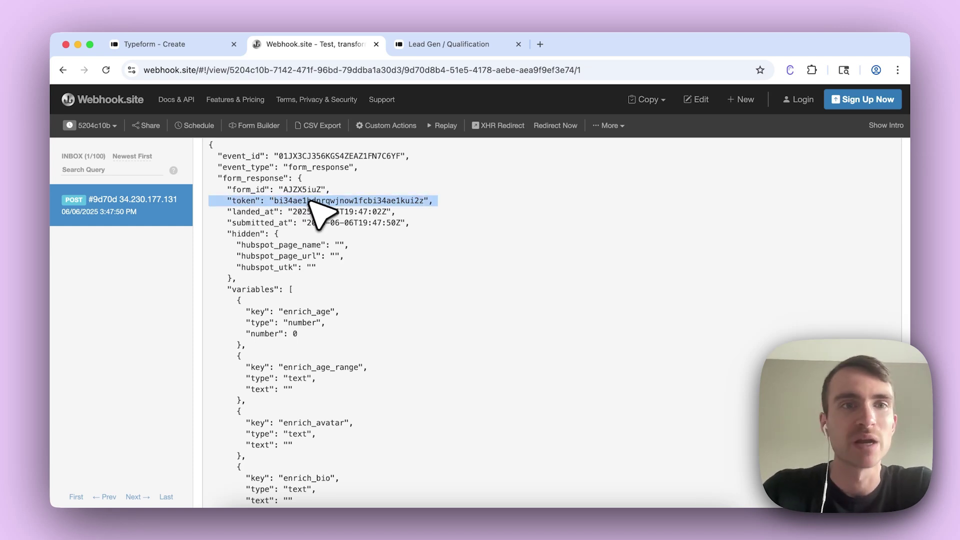
double_click(312, 202)
triple_click(311, 202)
click(312, 202)
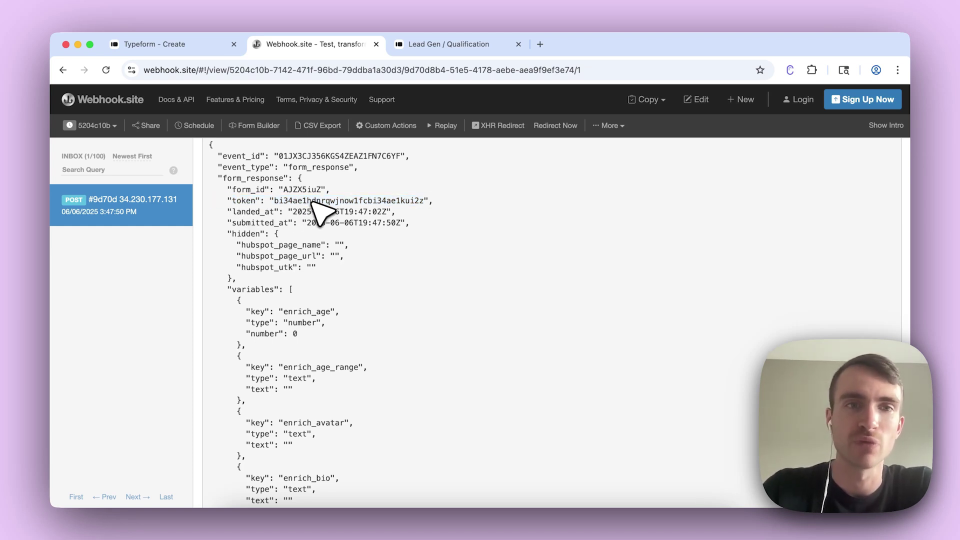
double_click(312, 203)
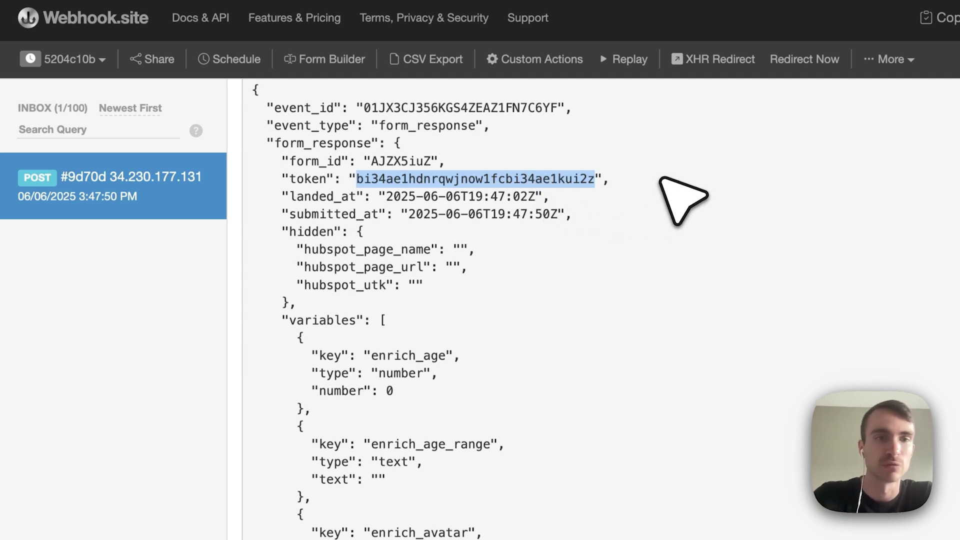
click(660, 179)
Compare the payload's landed_at and submitted_at timestamp lines.
triple_click(351, 197)
triple_click(406, 213)
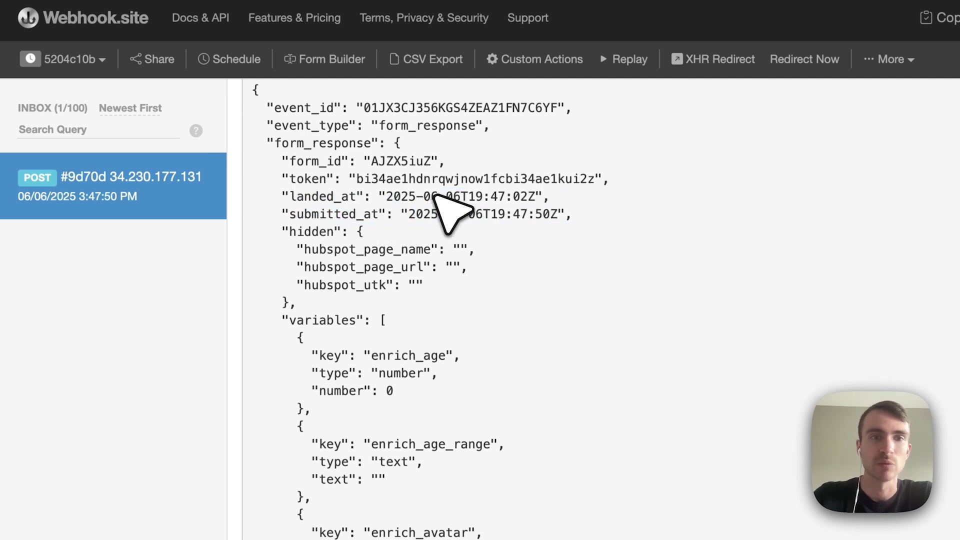
triple_click(435, 197)
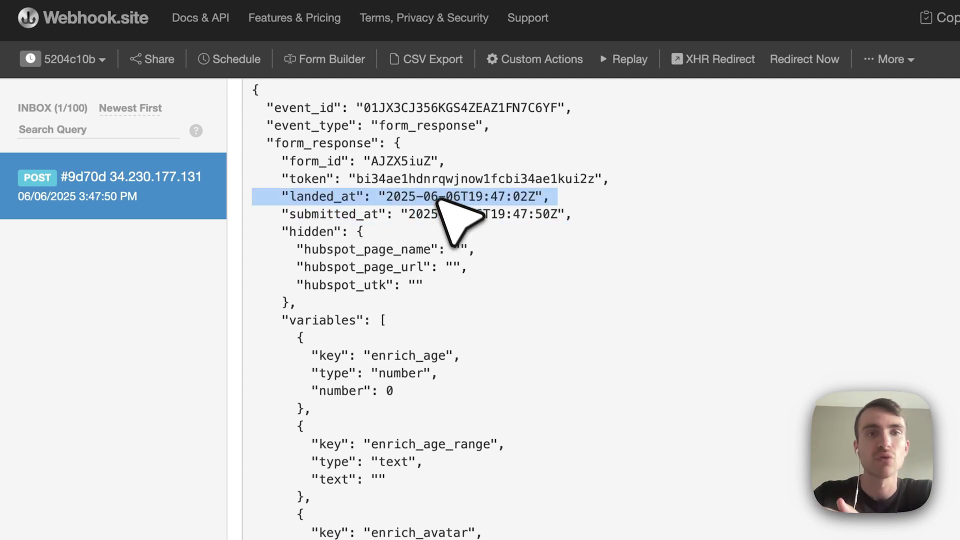
double_click(451, 214)
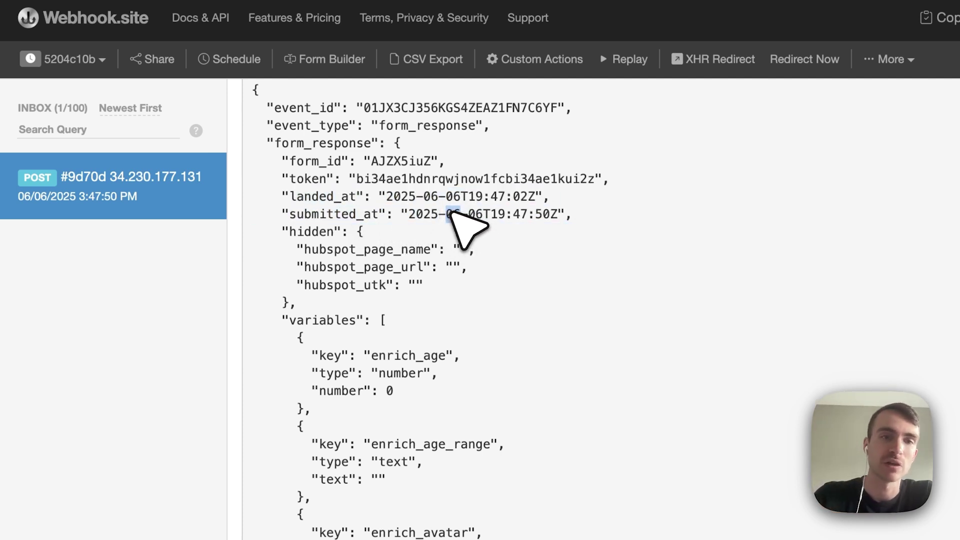
drag(602, 214, 268, 199)
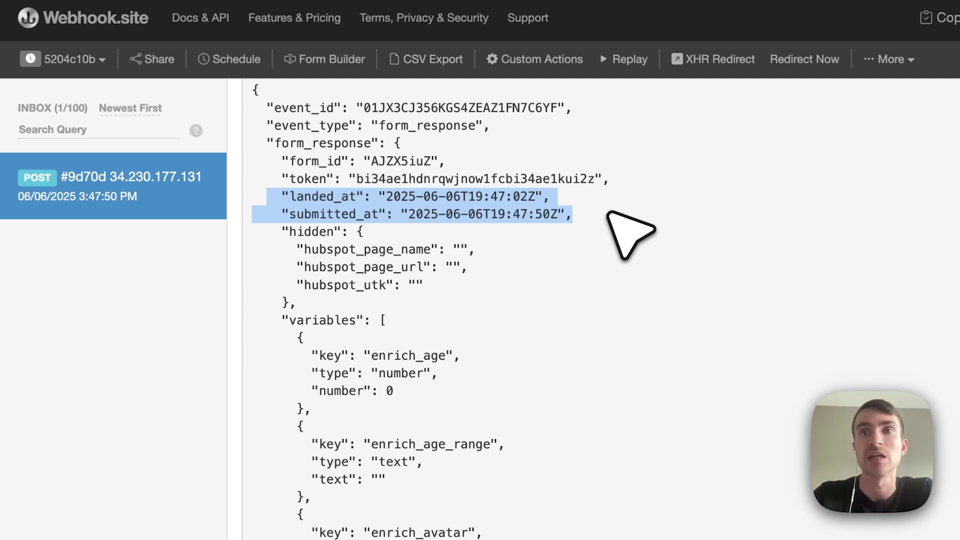
click(609, 213)
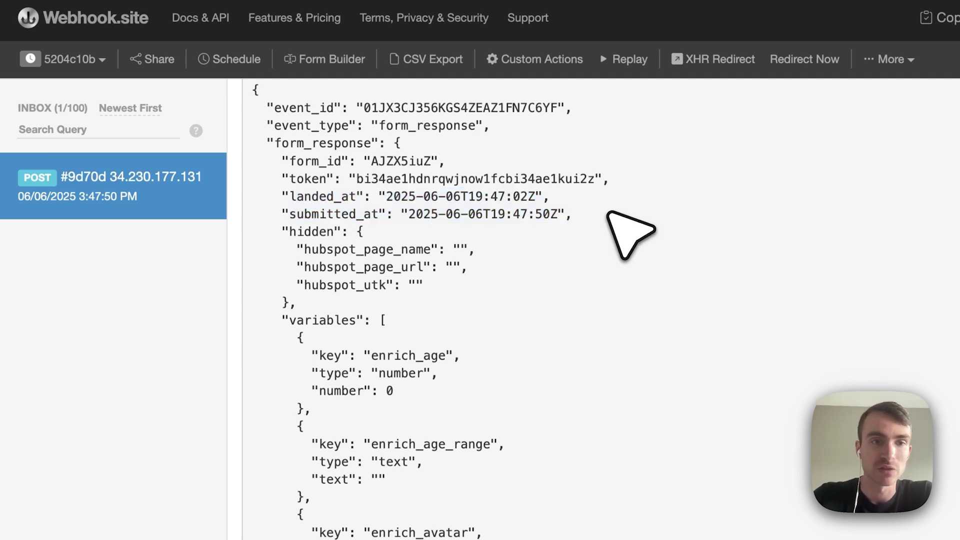
scroll(629, 233, down, 2)
drag(276, 180, 370, 260)
click(481, 251)
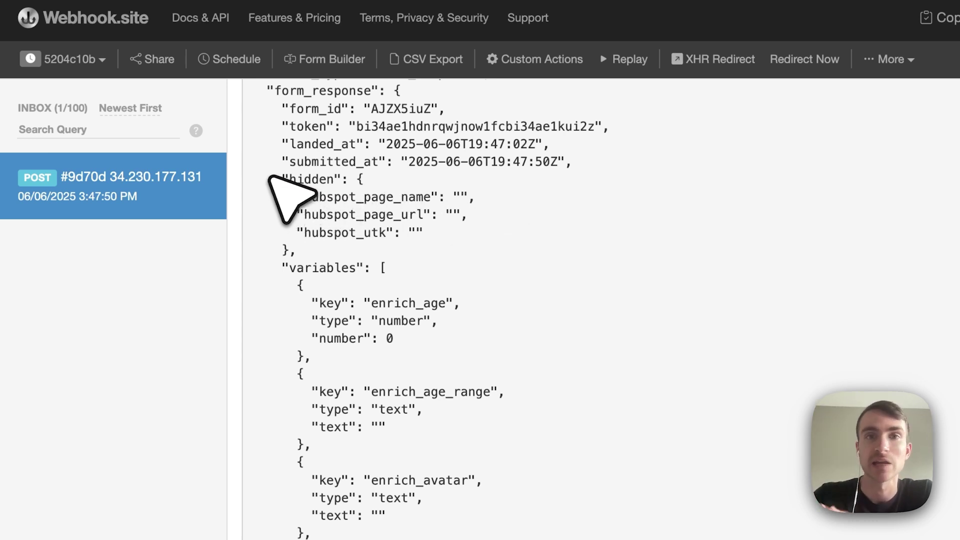
drag(280, 180, 353, 251)
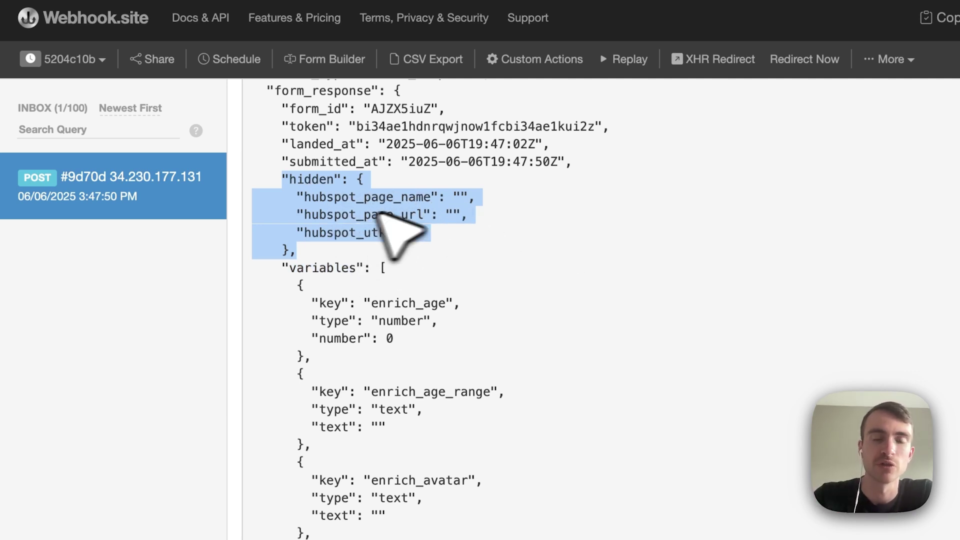
click(629, 257)
scroll(628, 257, down, 3)
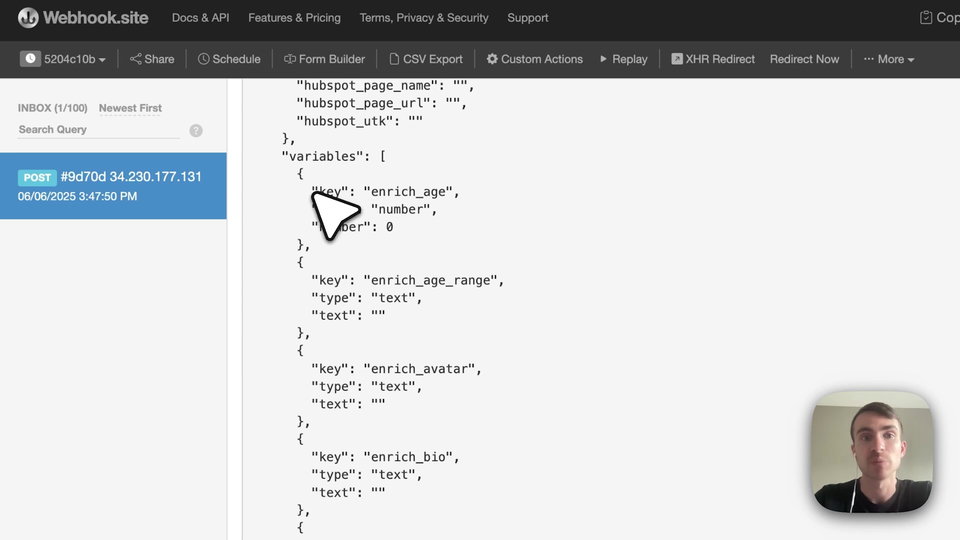
drag(312, 192, 465, 193)
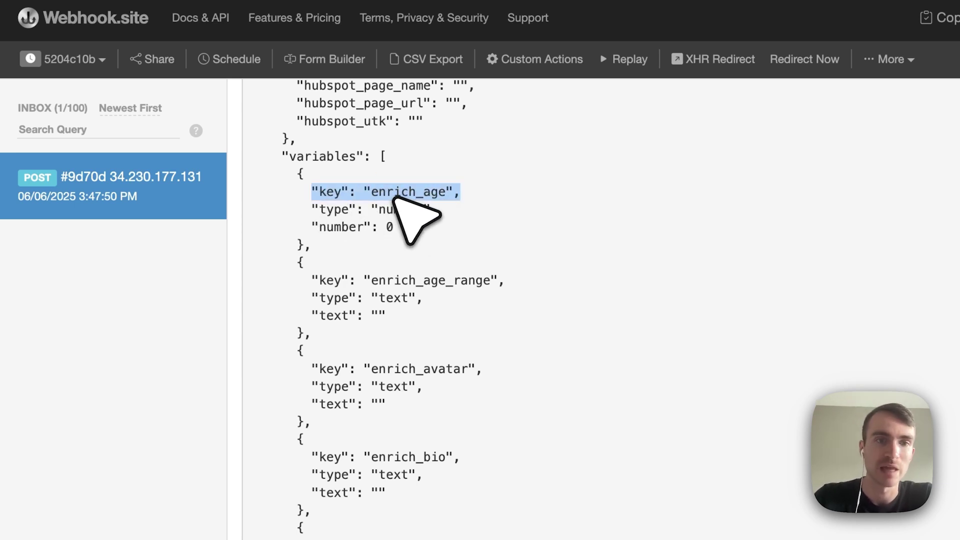
scroll(526, 353, down, 7)
scroll(526, 352, down, 2)
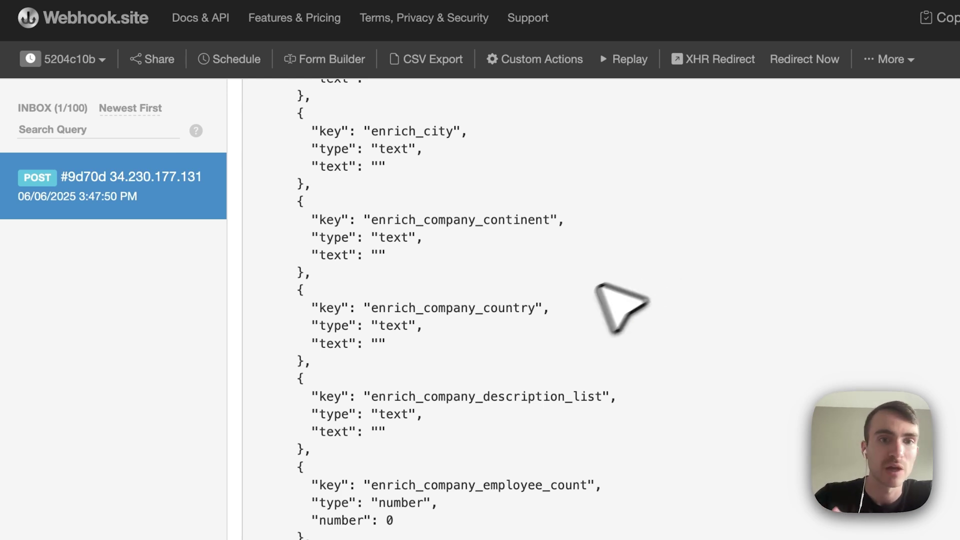
triple_click(549, 306)
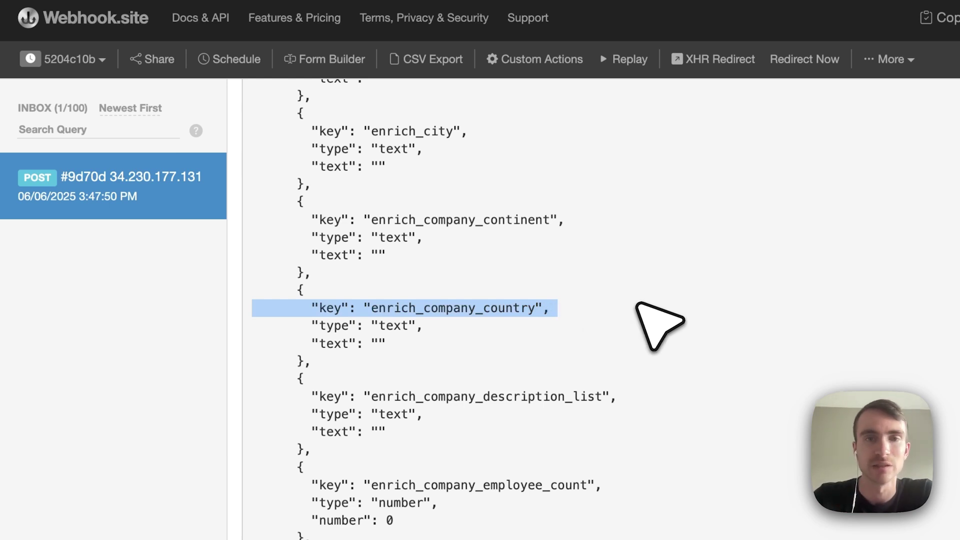
click(638, 304)
scroll(638, 304, down, 20)
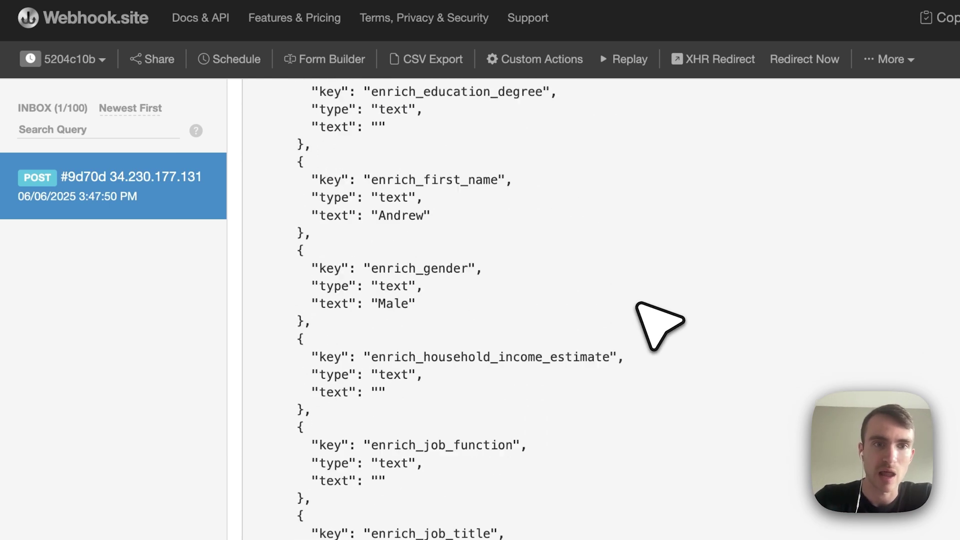
scroll(638, 304, down, 20)
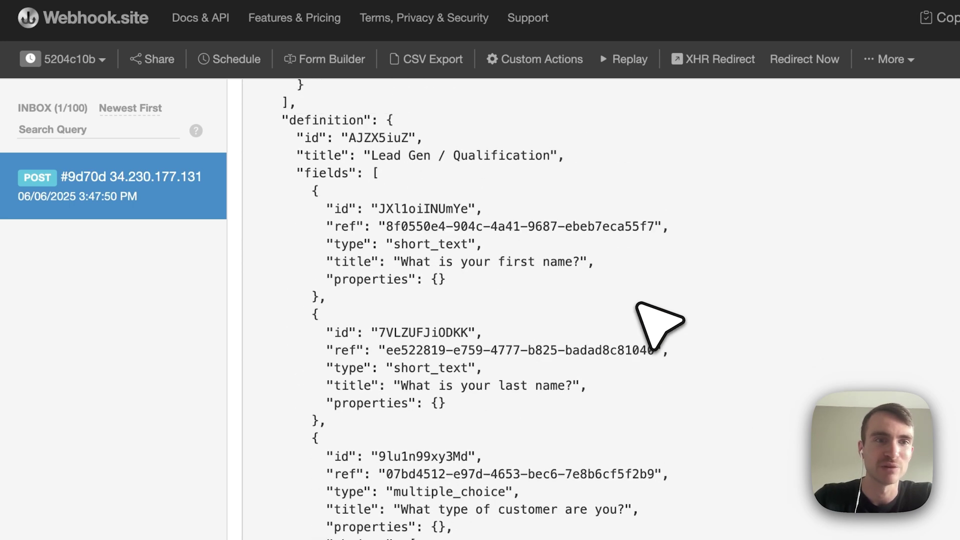
scroll(645, 315, up, 1)
triple_click(328, 130)
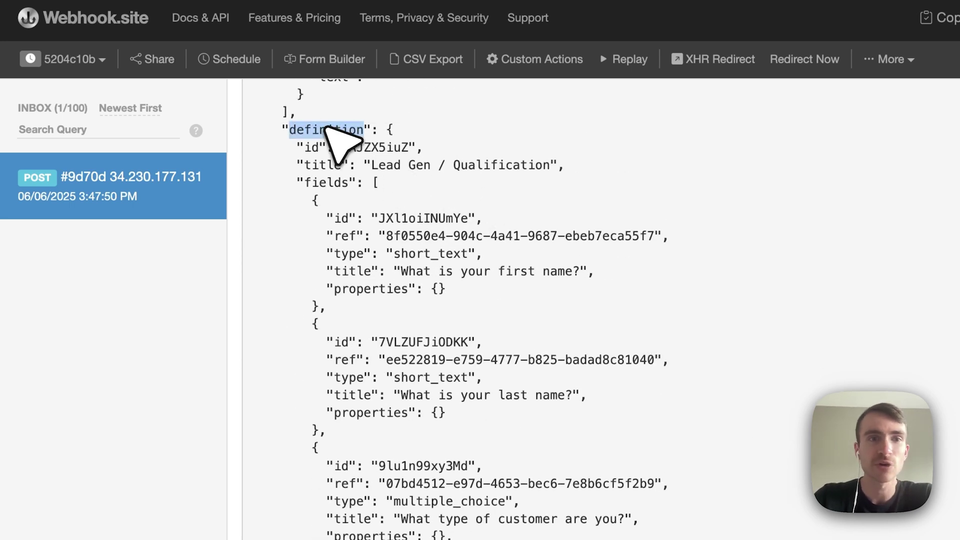
click(326, 128)
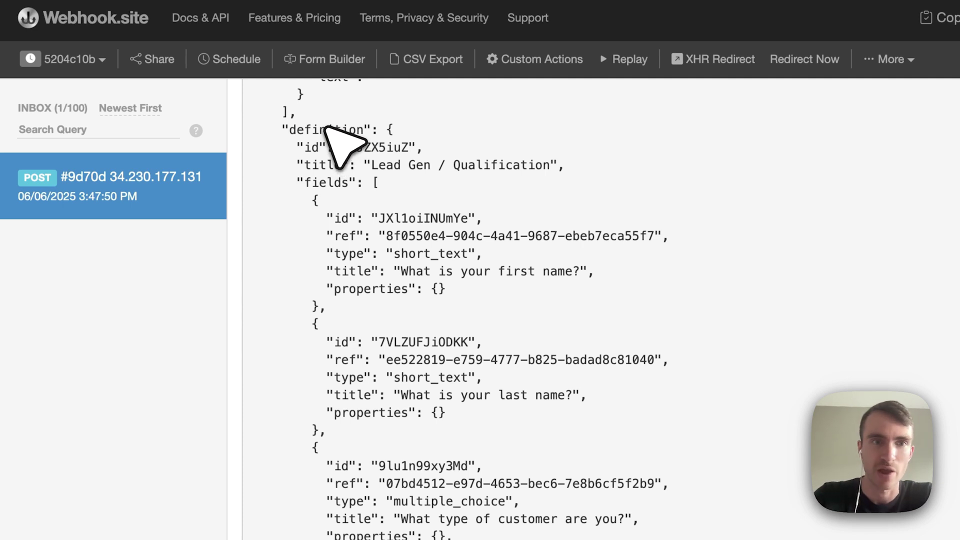
triple_click(326, 128)
click(326, 128)
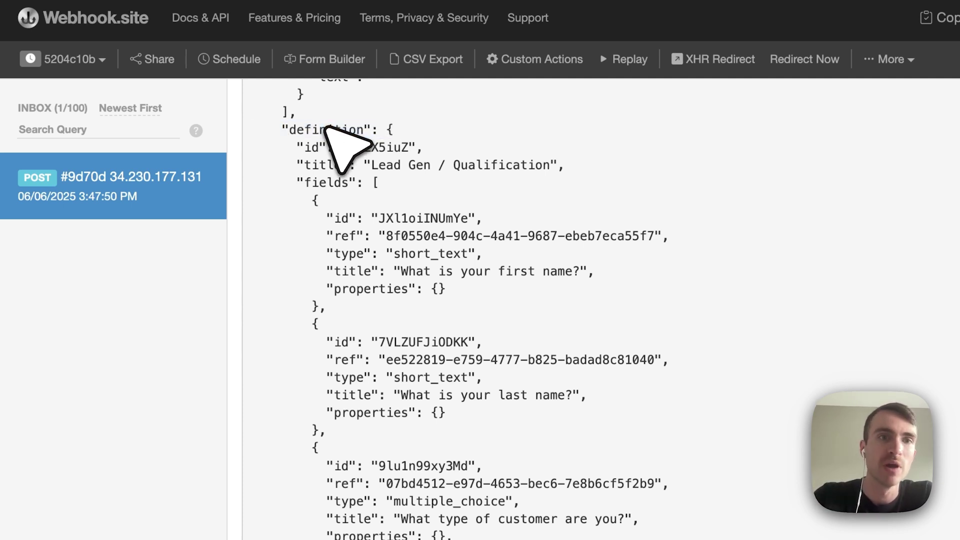
triple_click(470, 146)
triple_click(482, 165)
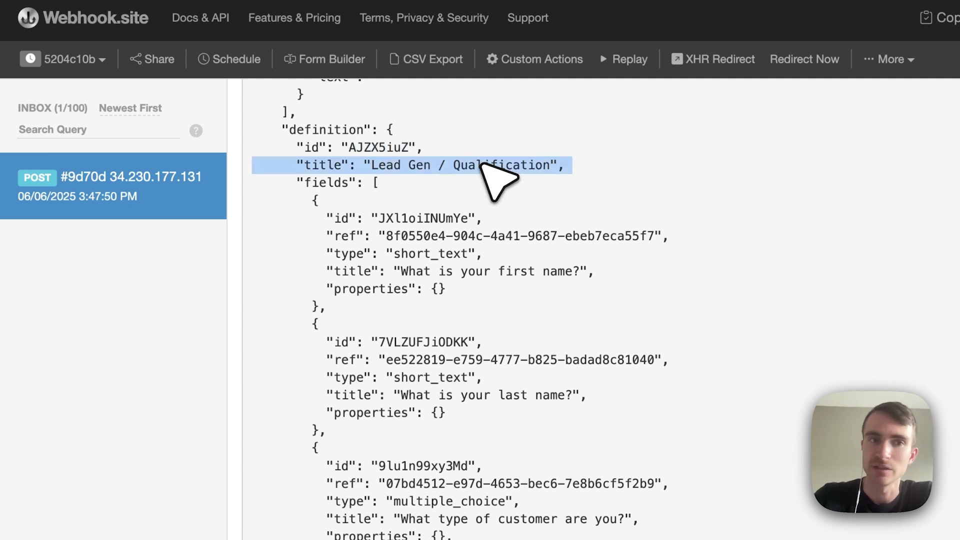
drag(298, 182, 405, 302)
click(406, 301)
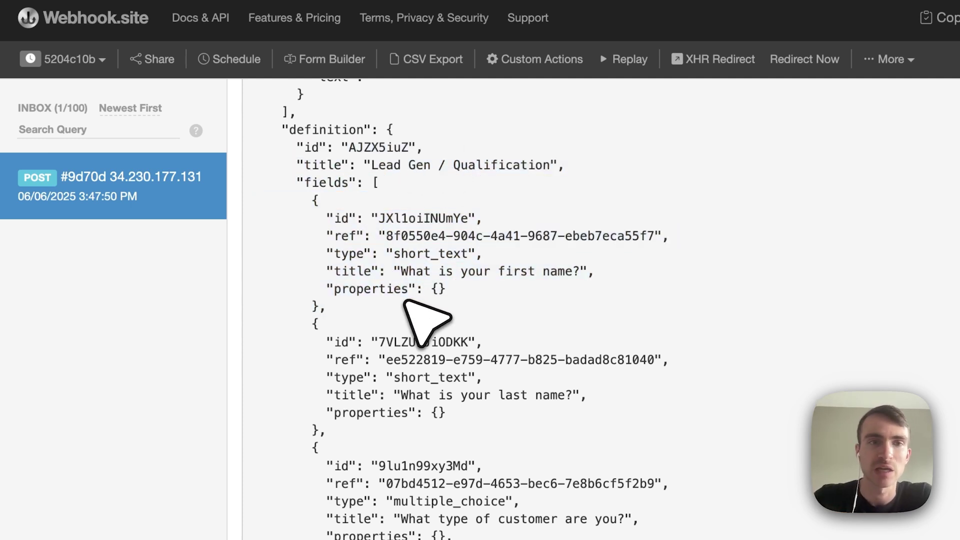
scroll(415, 301, down, 1)
triple_click(441, 218)
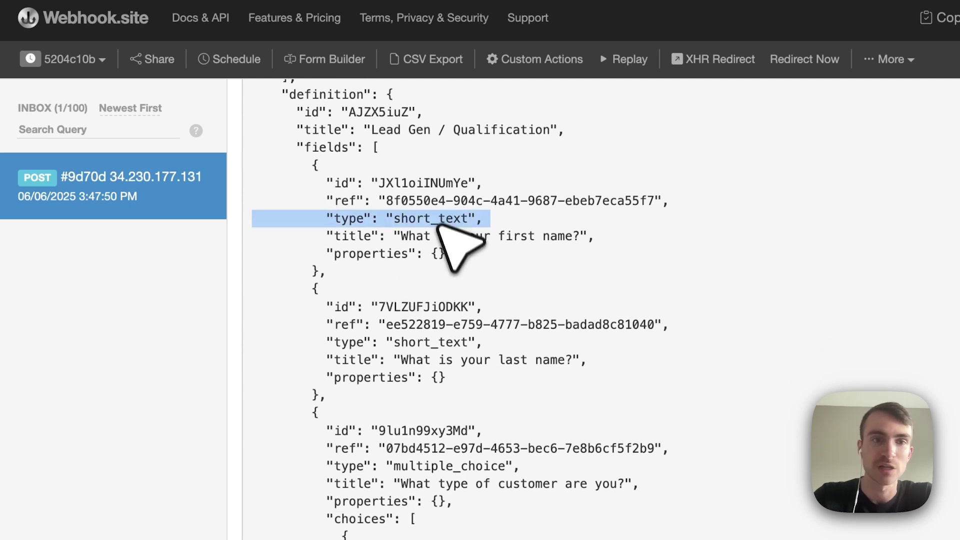
triple_click(488, 466)
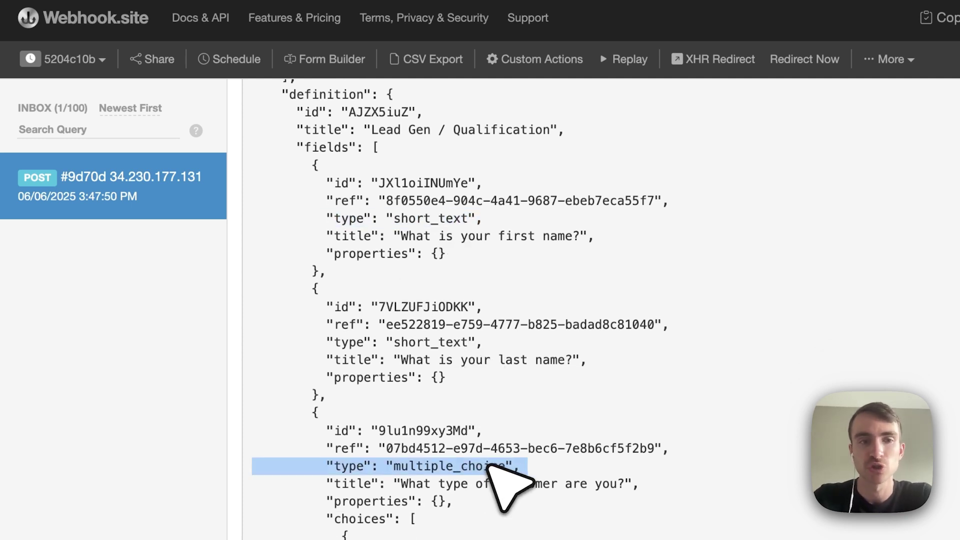
click(489, 465)
scroll(493, 463, down, 2)
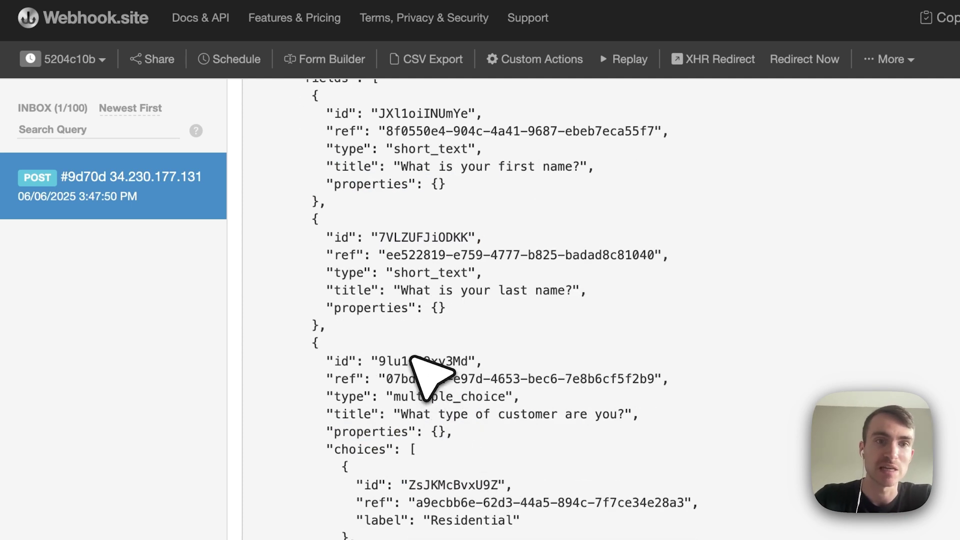
triple_click(413, 358)
click(413, 359)
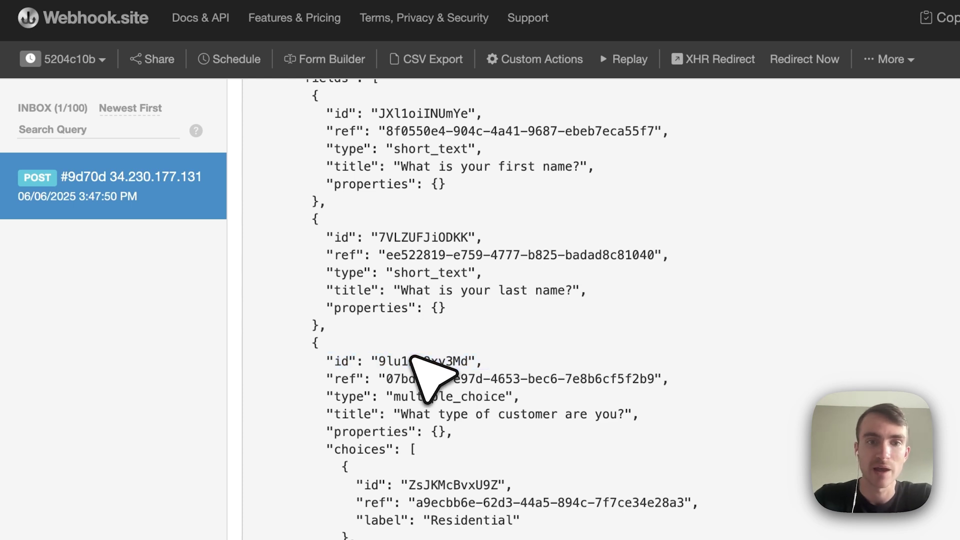
triple_click(426, 378)
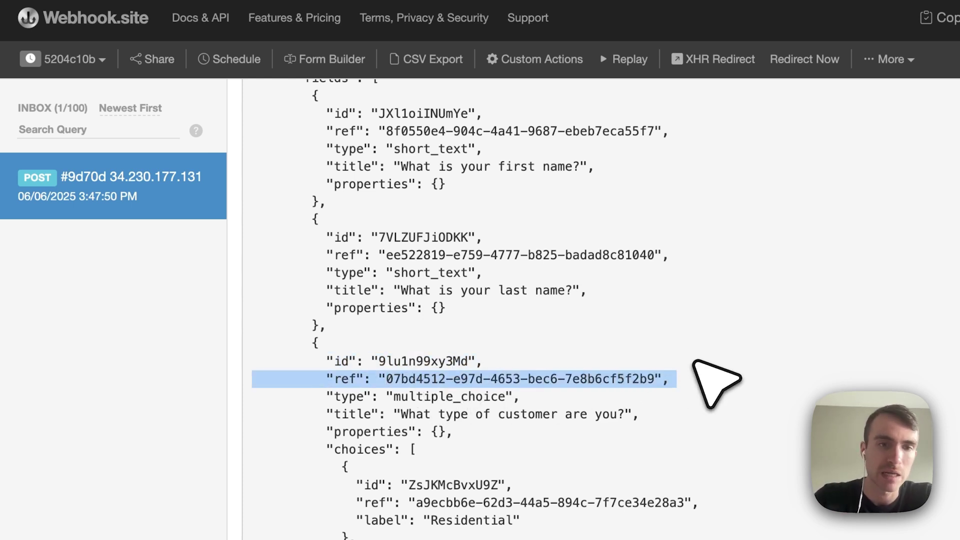
scroll(705, 350, down, 5)
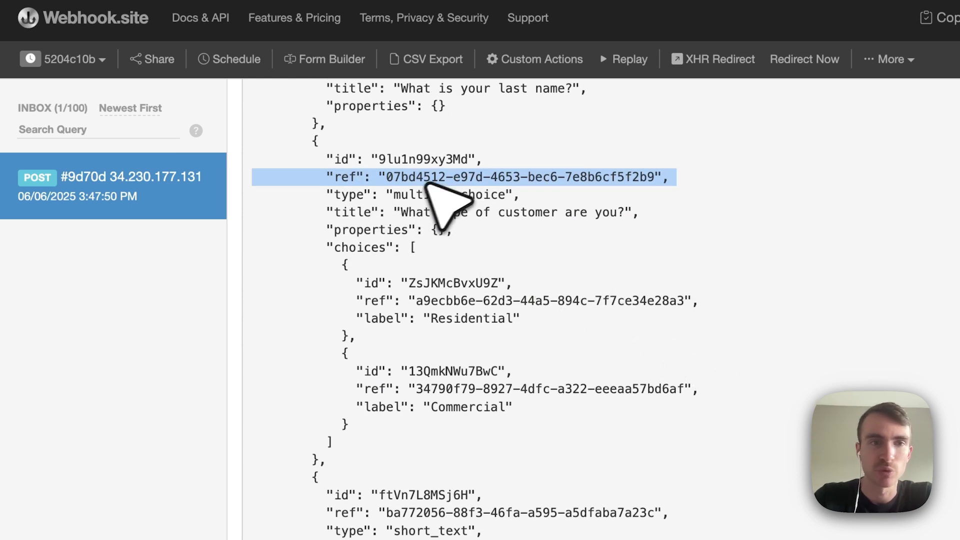
click(328, 249)
drag(327, 249, 428, 433)
click(814, 332)
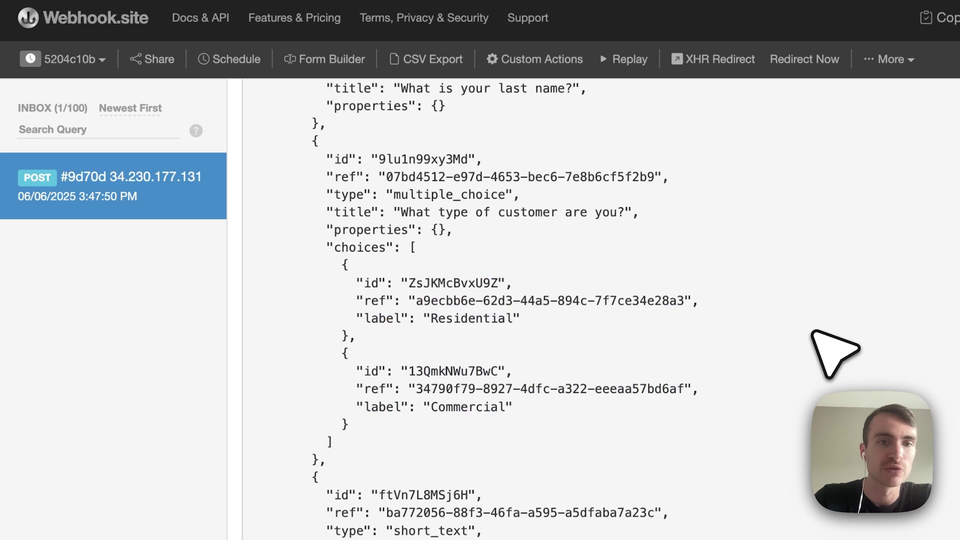
scroll(814, 333, down, 10)
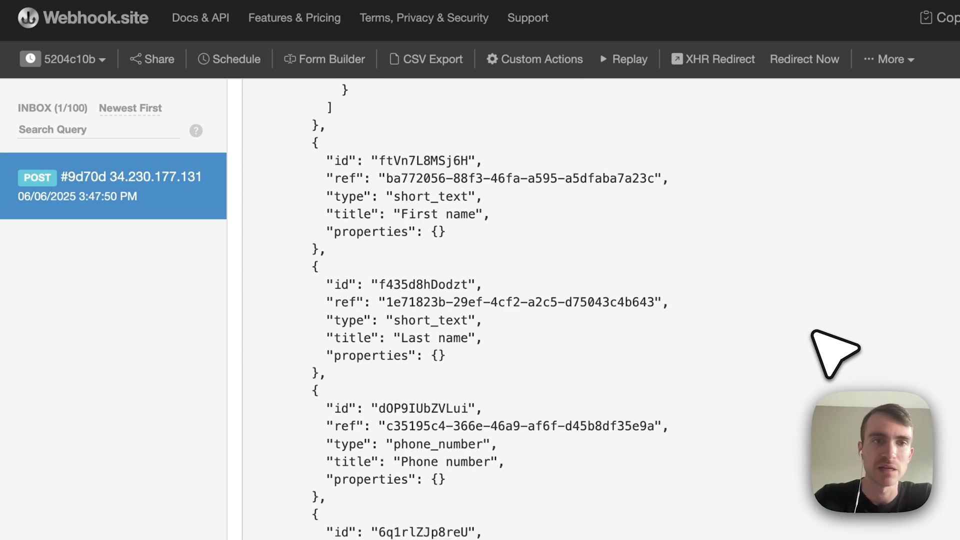
scroll(814, 333, down, 20)
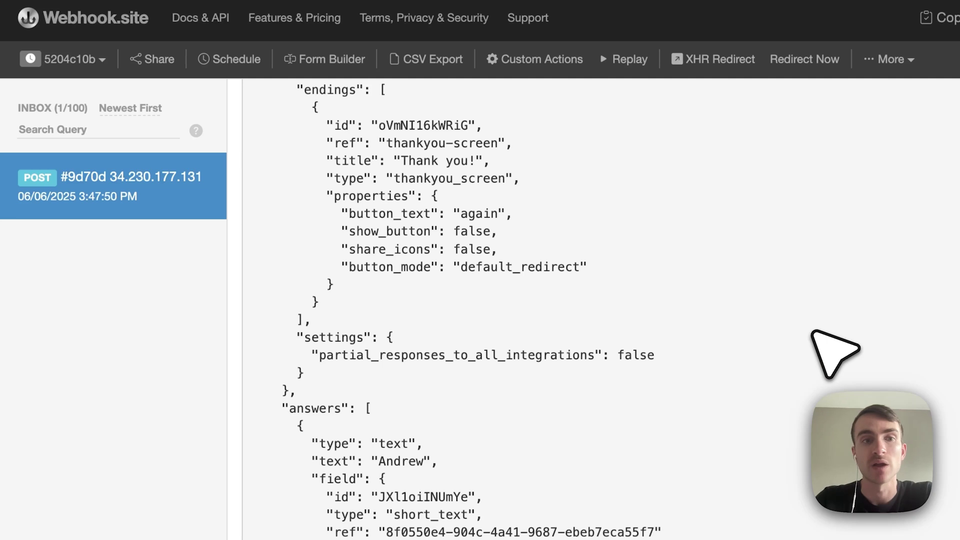
drag(276, 408, 431, 407)
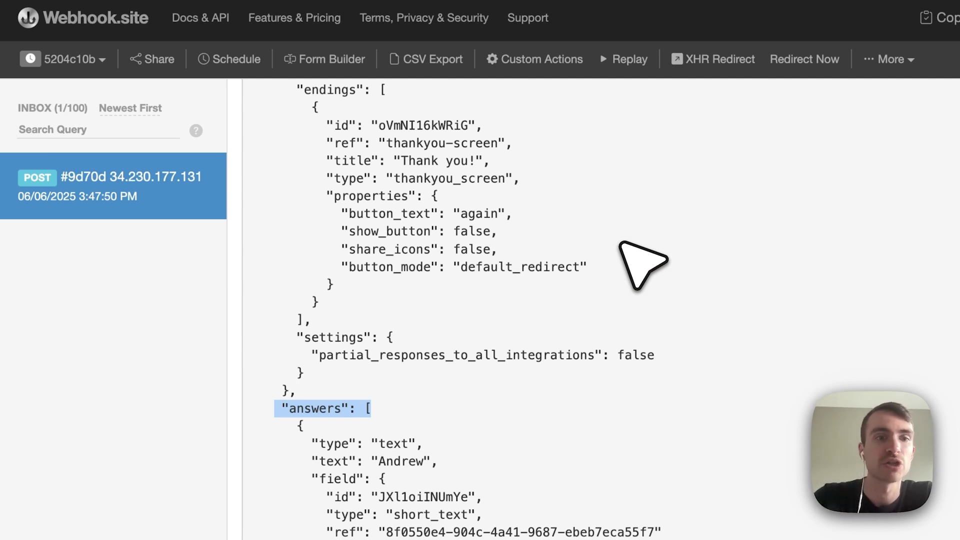
scroll(643, 263, down, 10)
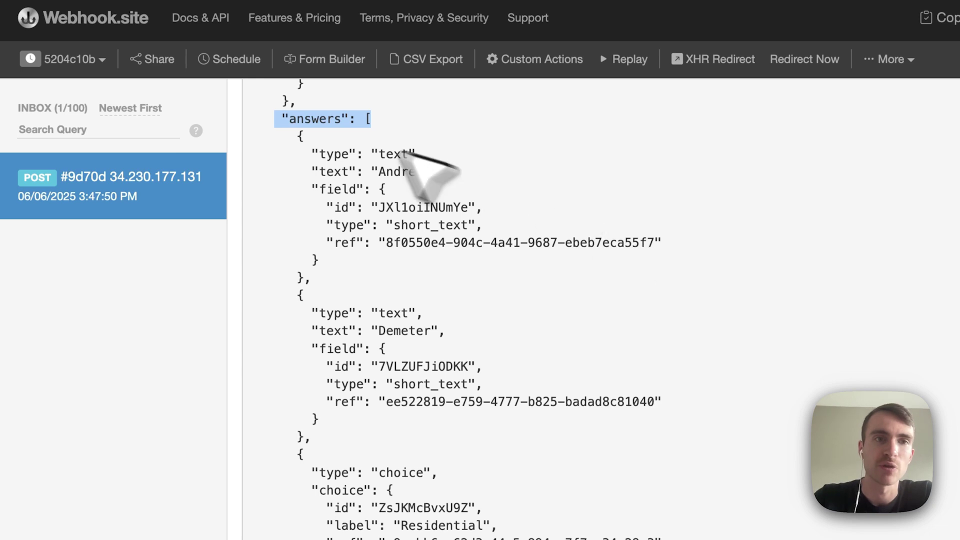
triple_click(325, 122)
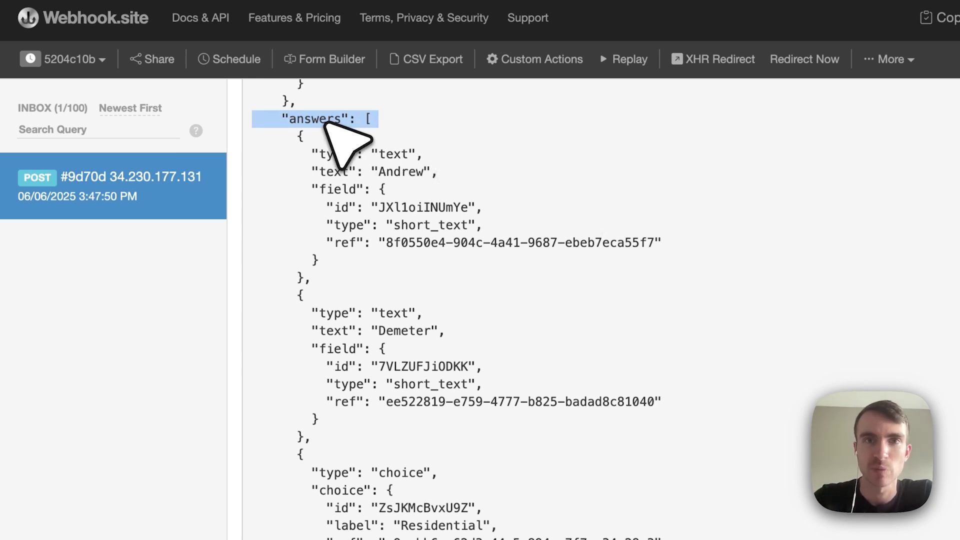
triple_click(325, 123)
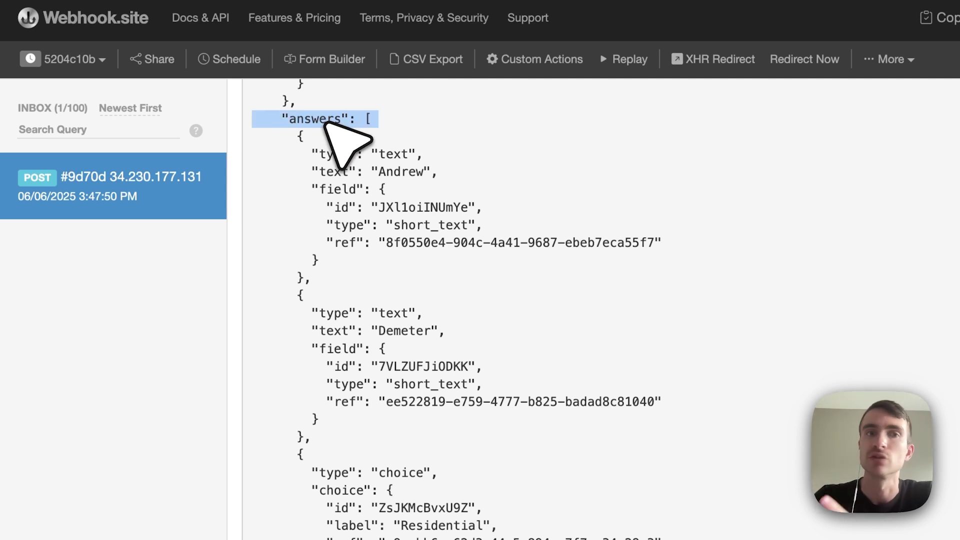
click(326, 122)
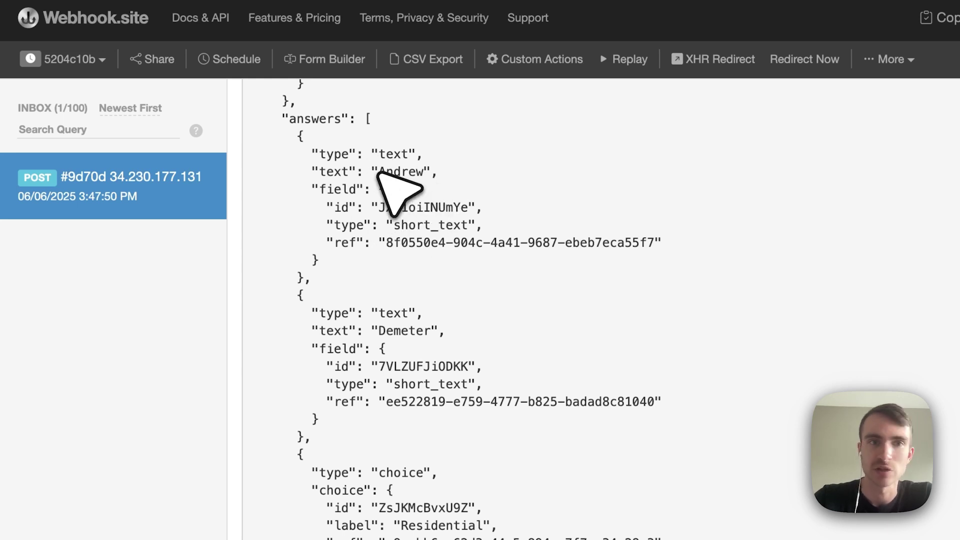
triple_click(381, 172)
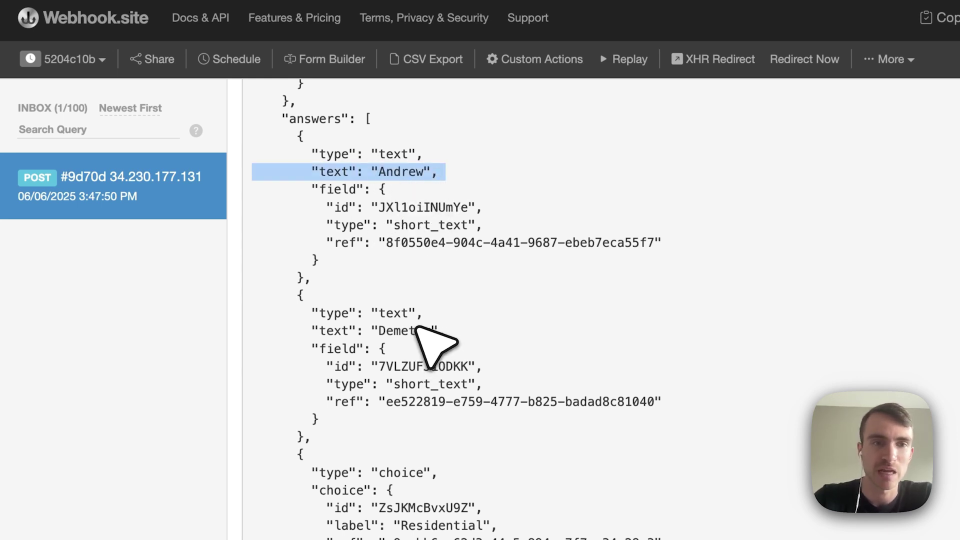
triple_click(417, 330)
scroll(417, 328, down, 3)
scroll(418, 327, down, 1)
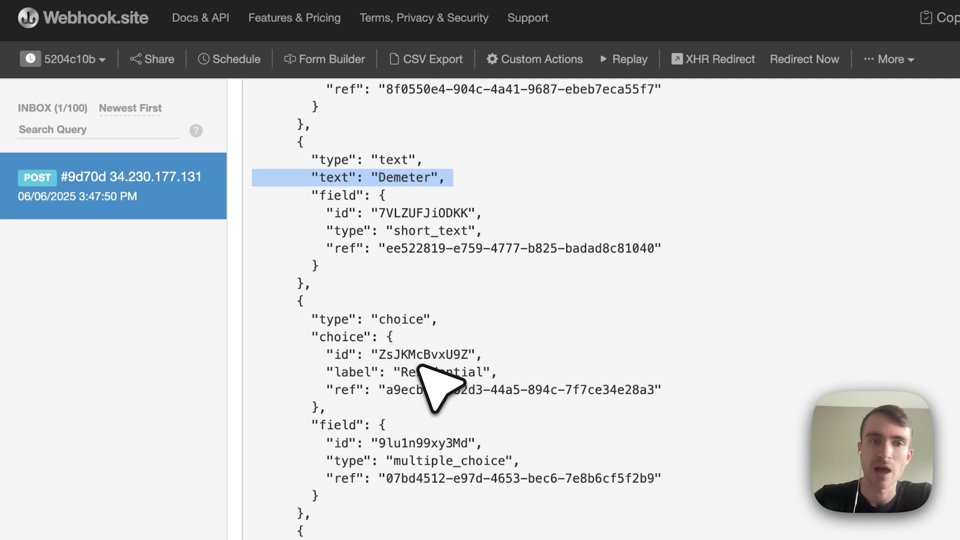
triple_click(423, 372)
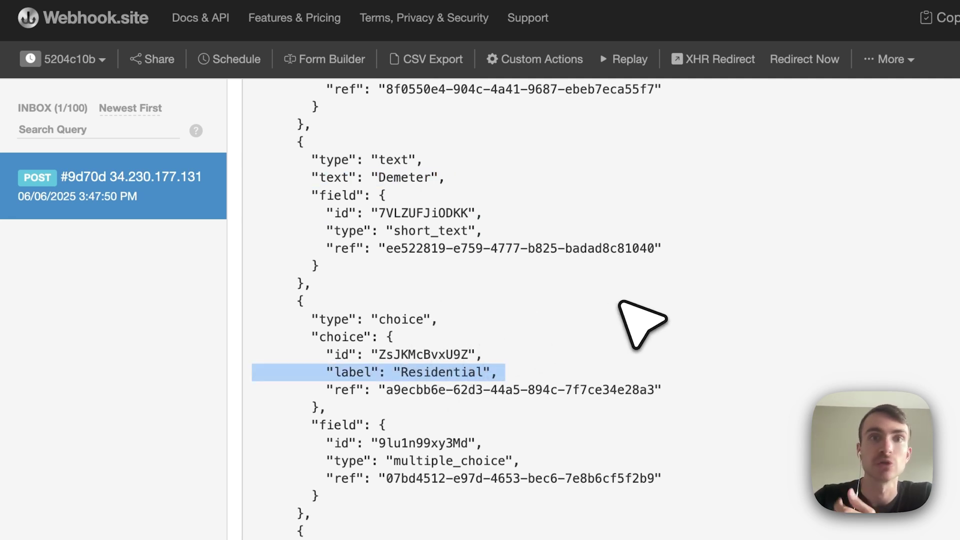
scroll(622, 303, down, 5)
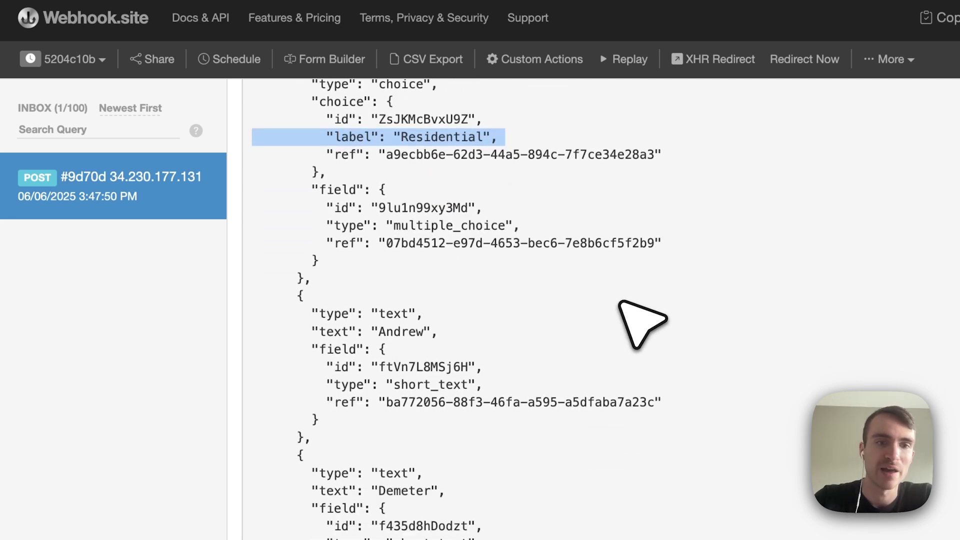
scroll(620, 302, down, 9)
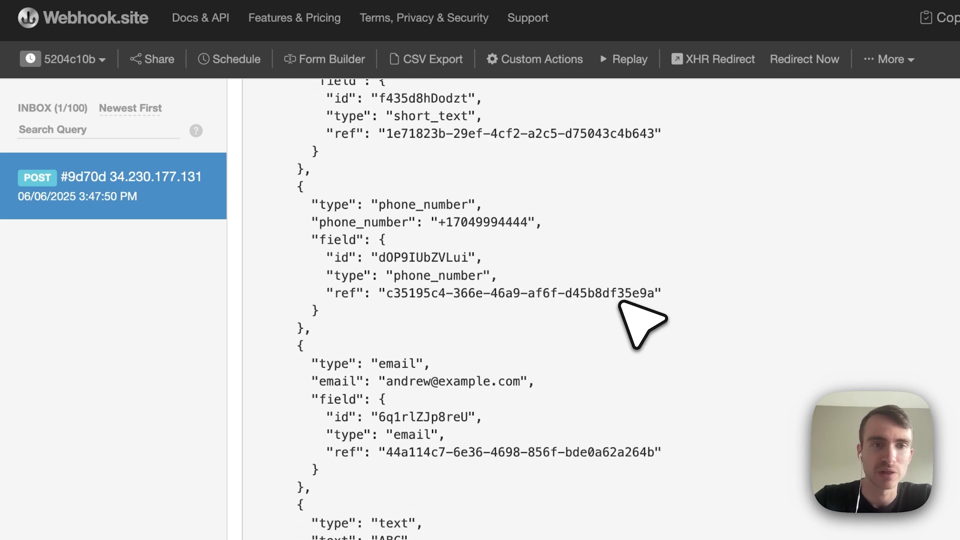
scroll(620, 302, down, 6)
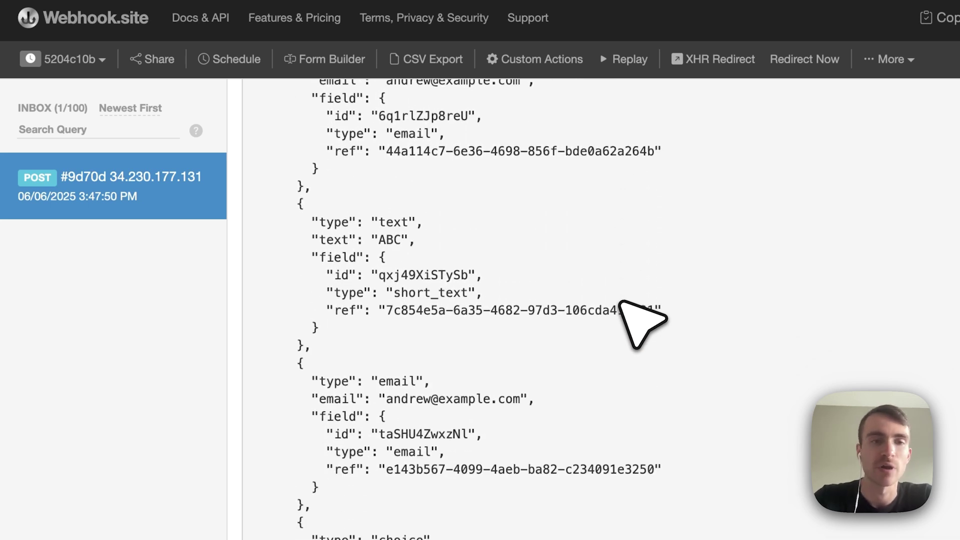
scroll(638, 323, down, 3)
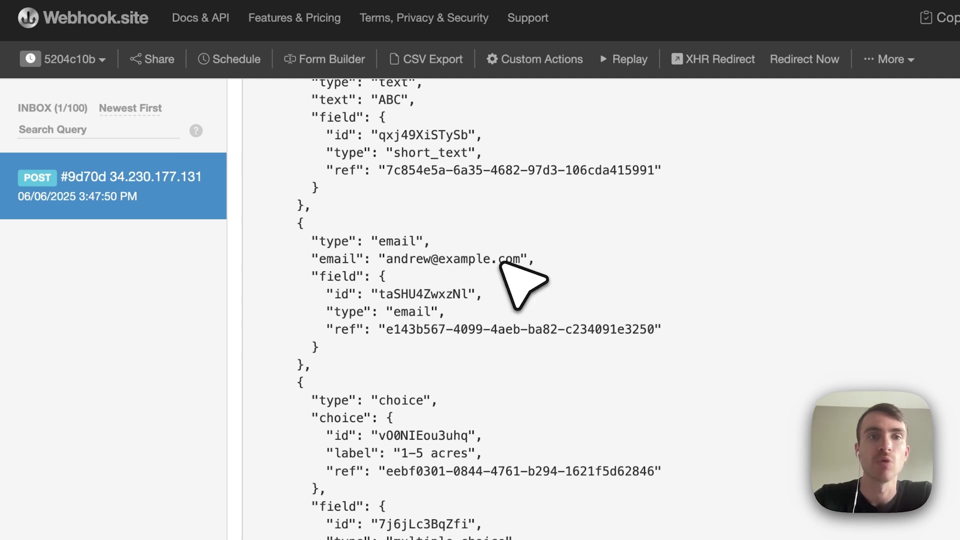
scroll(500, 263, up, 1)
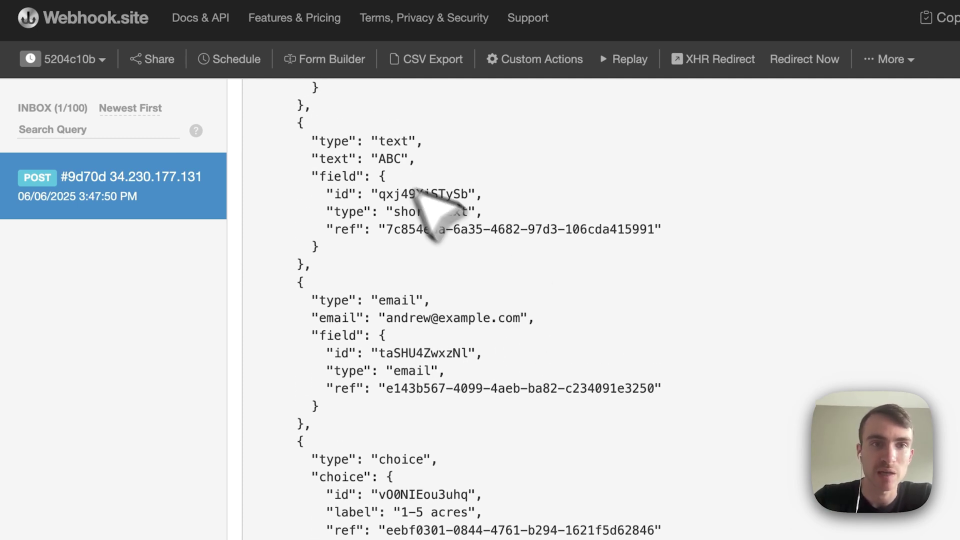
drag(364, 142, 357, 144)
triple_click(357, 144)
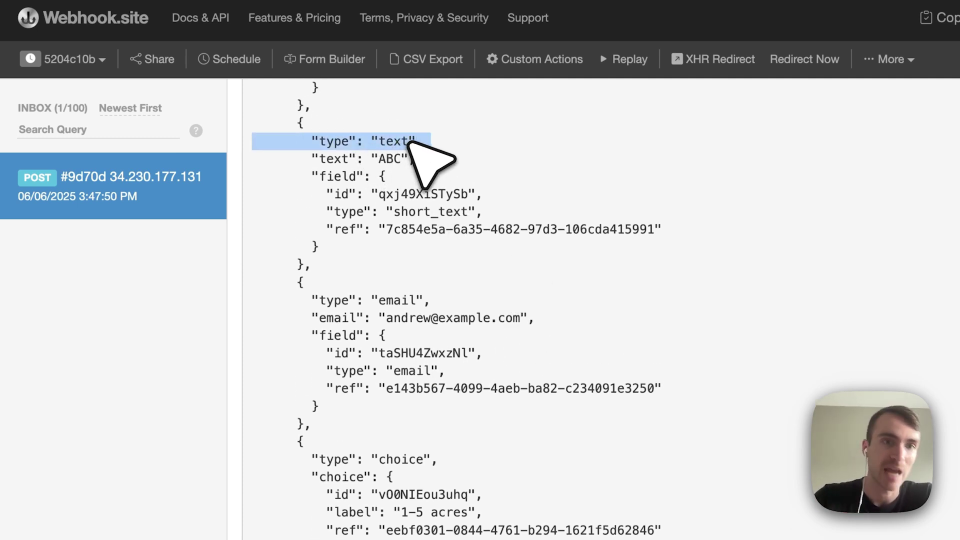
triple_click(397, 158)
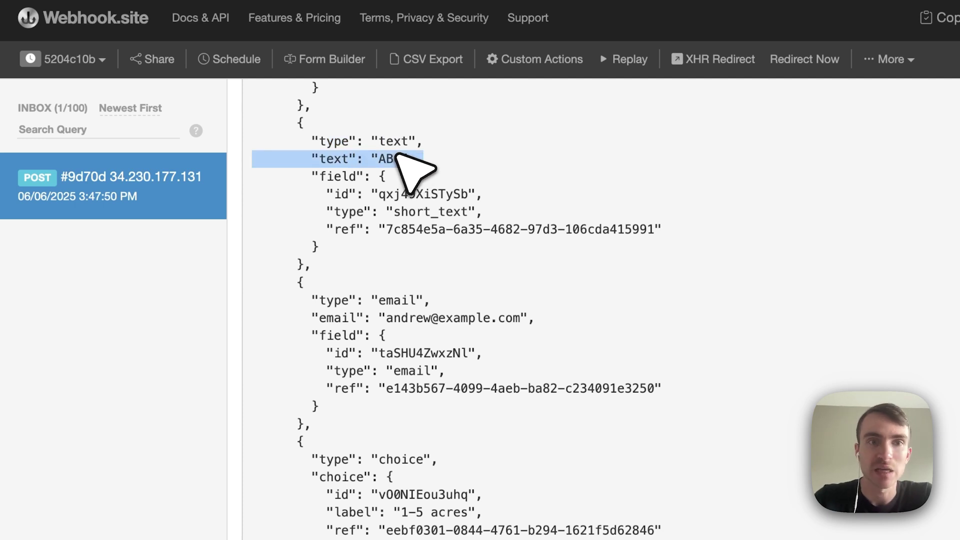
double_click(398, 158)
triple_click(400, 301)
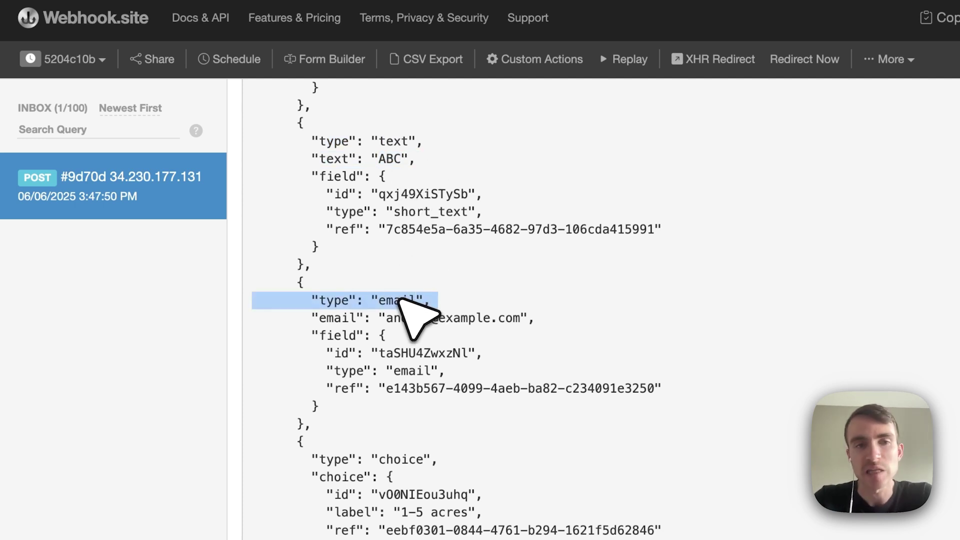
triple_click(403, 313)
click(402, 312)
scroll(403, 312, down, 5)
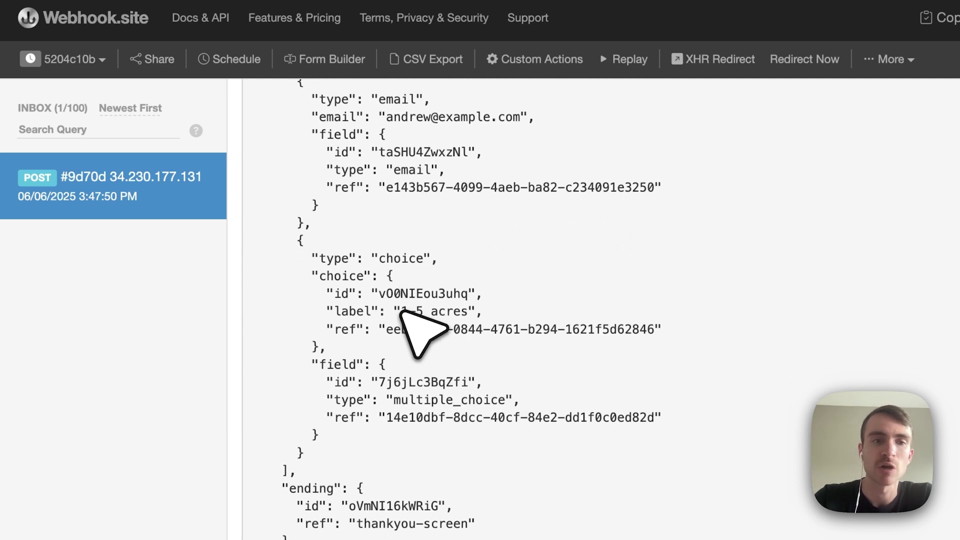
scroll(755, 283, up, 10)
scroll(767, 273, up, 20)
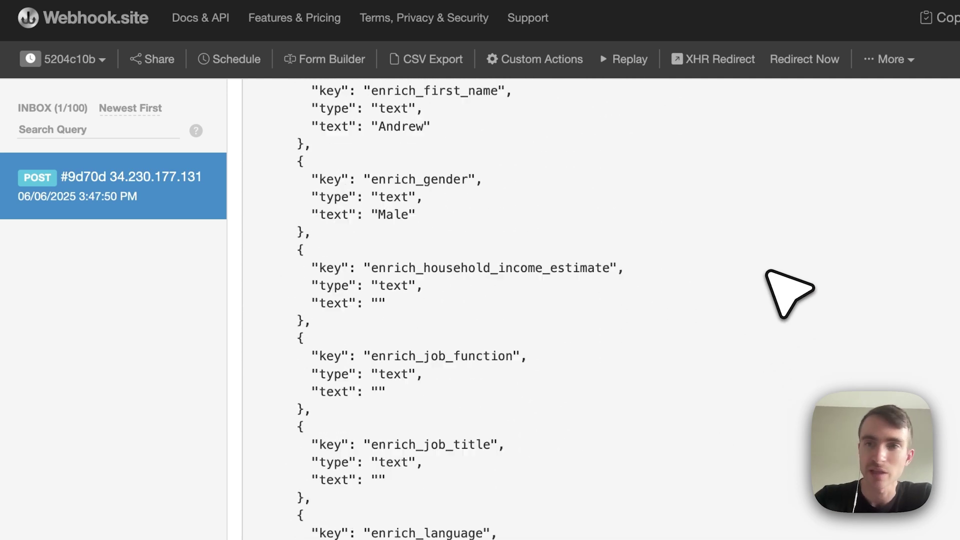
scroll(767, 272, up, 15)
scroll(742, 399, down, 15)
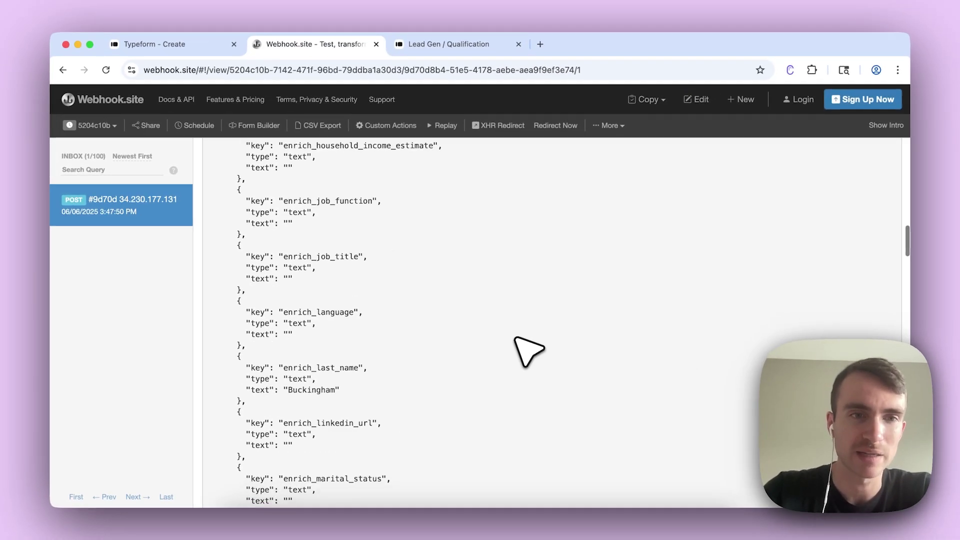
scroll(528, 352, down, 20)
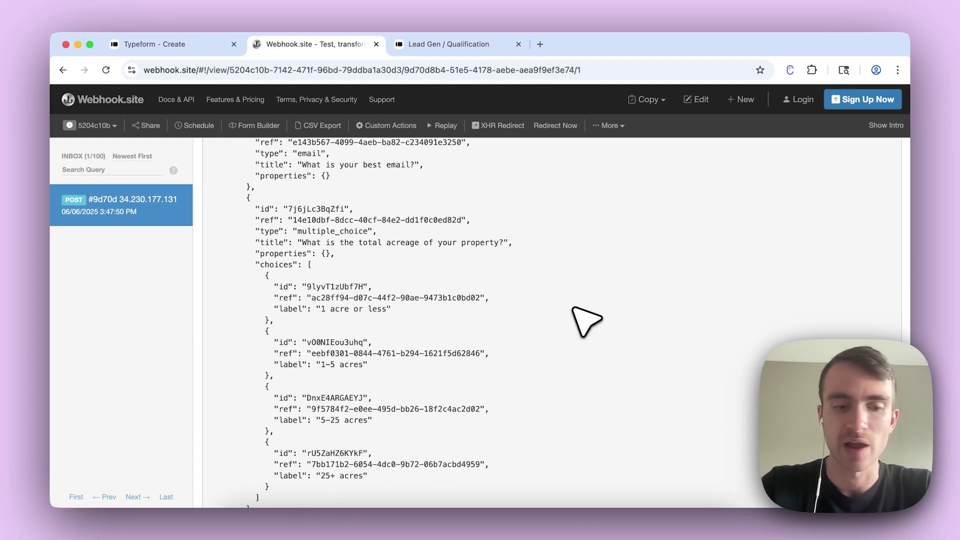
Search the payload for 'ans' and inspect the answers' ref and name fields.
key(super+f)
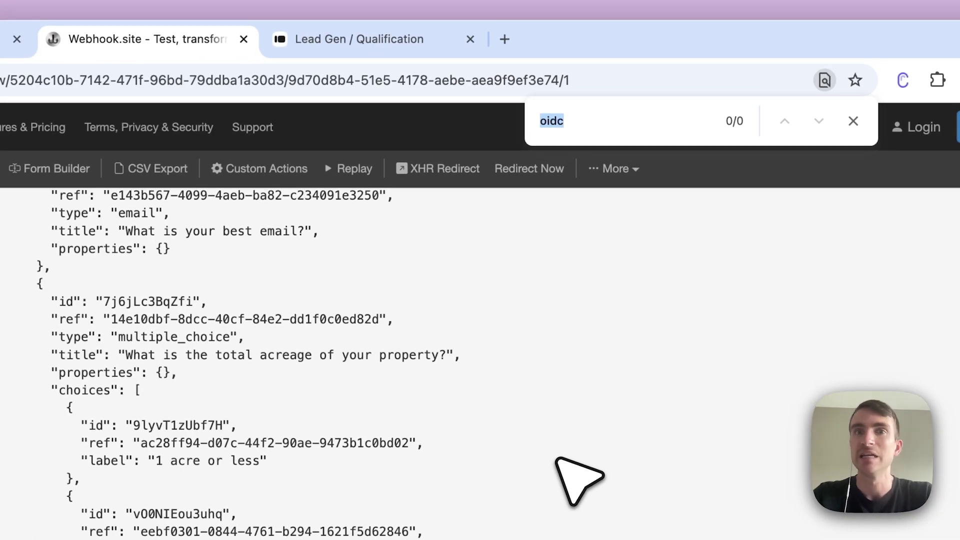
scroll(556, 459, down, 10)
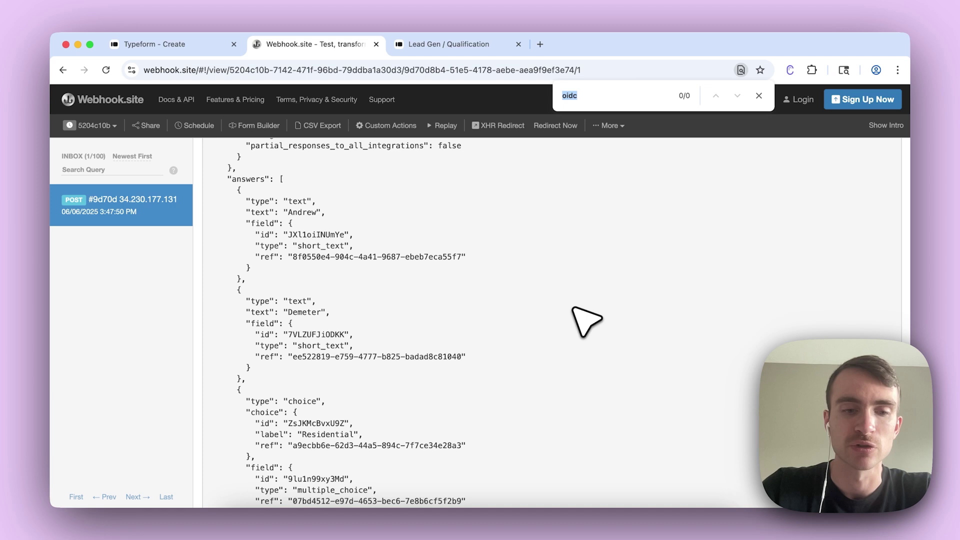
text(answers)
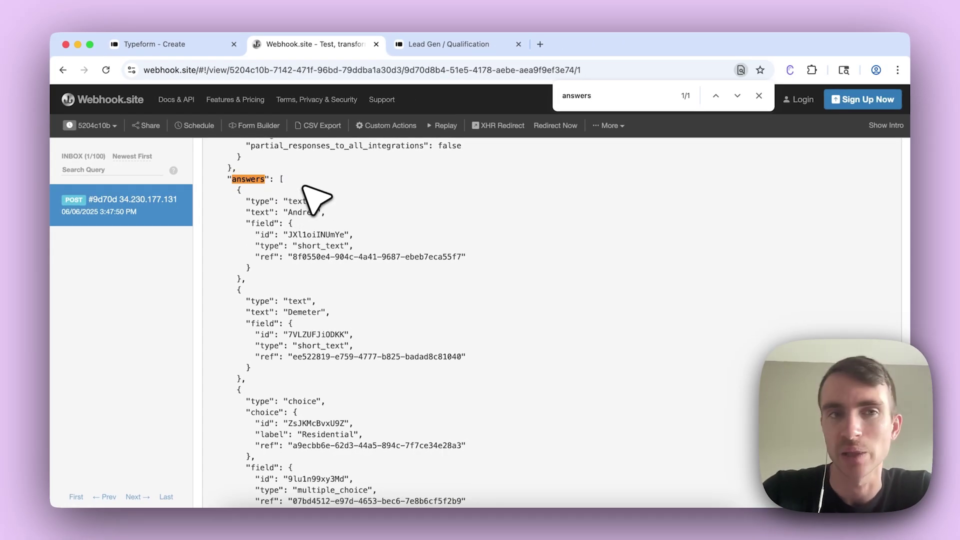
triple_click(314, 257)
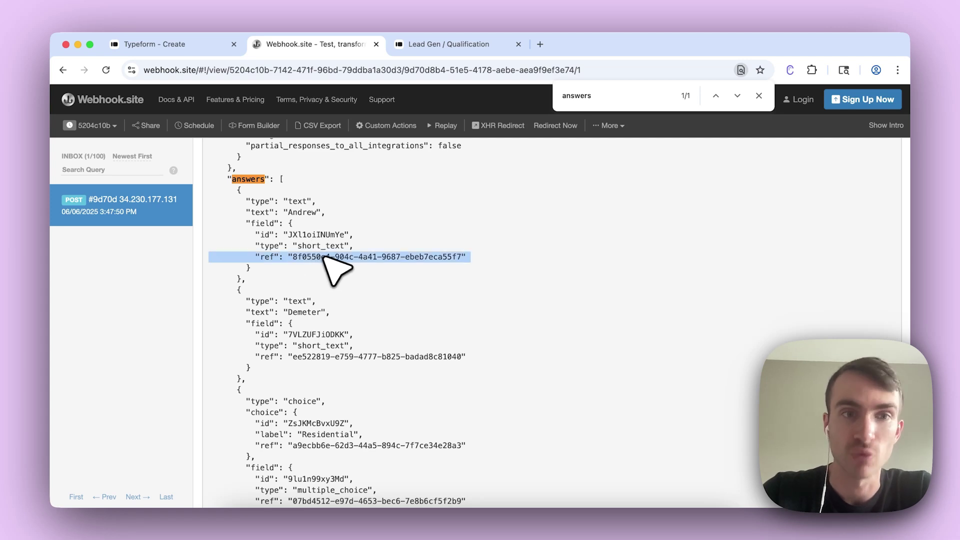
click(325, 257)
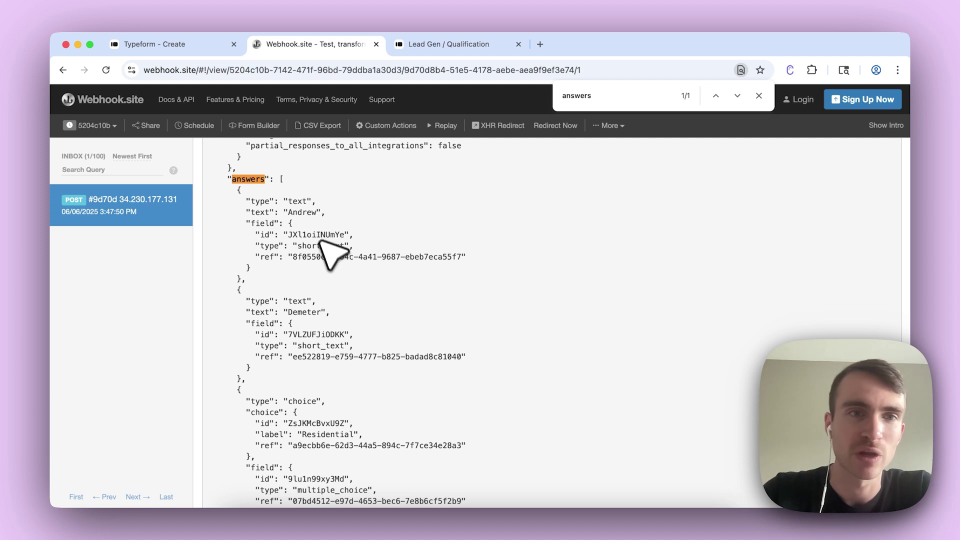
triple_click(306, 212)
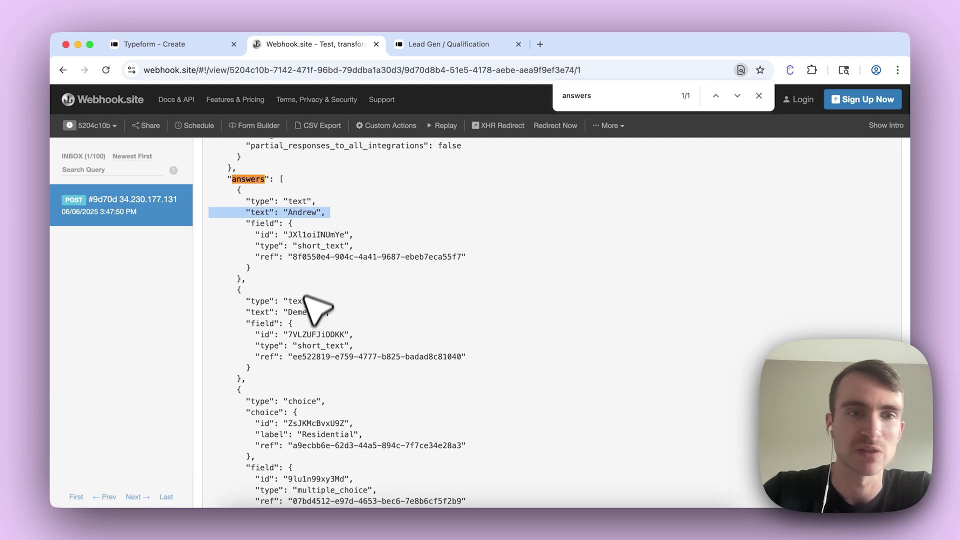
triple_click(306, 312)
scroll(306, 313, down, 2)
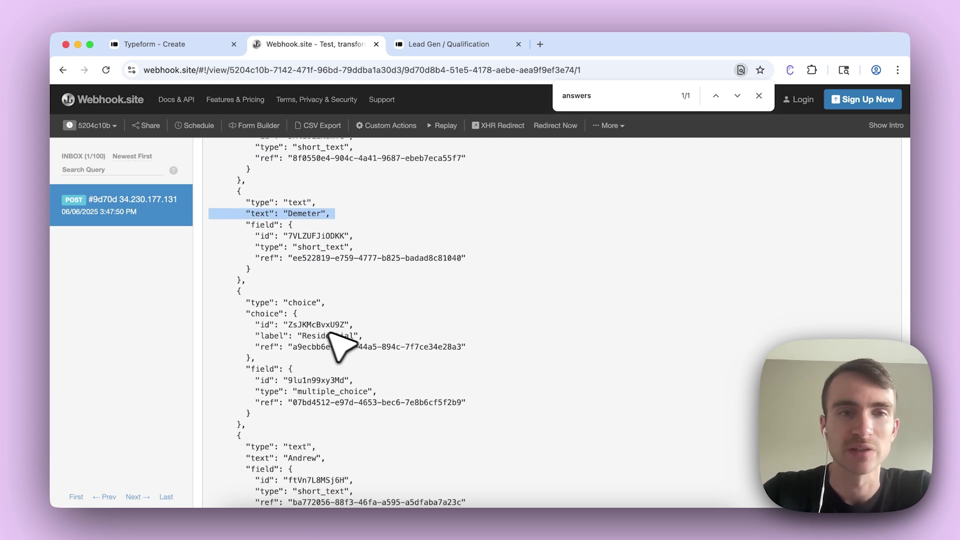
scroll(346, 325, up, 2)
click(386, 307)
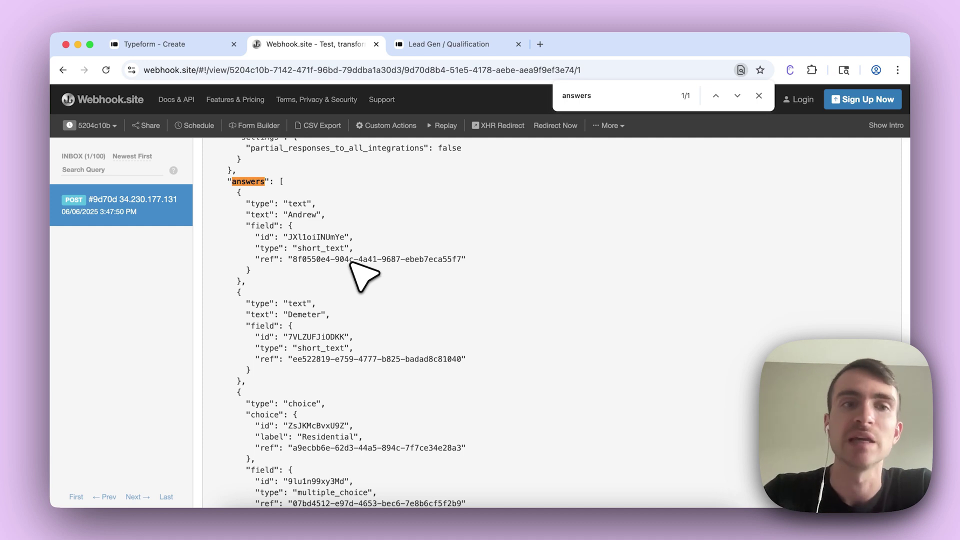
Select the first answer's ref UUID 8f0550e4-904c-4a41-9687-ebeb7eca55f7 and return to the Typeform editor.
triple_click(352, 259)
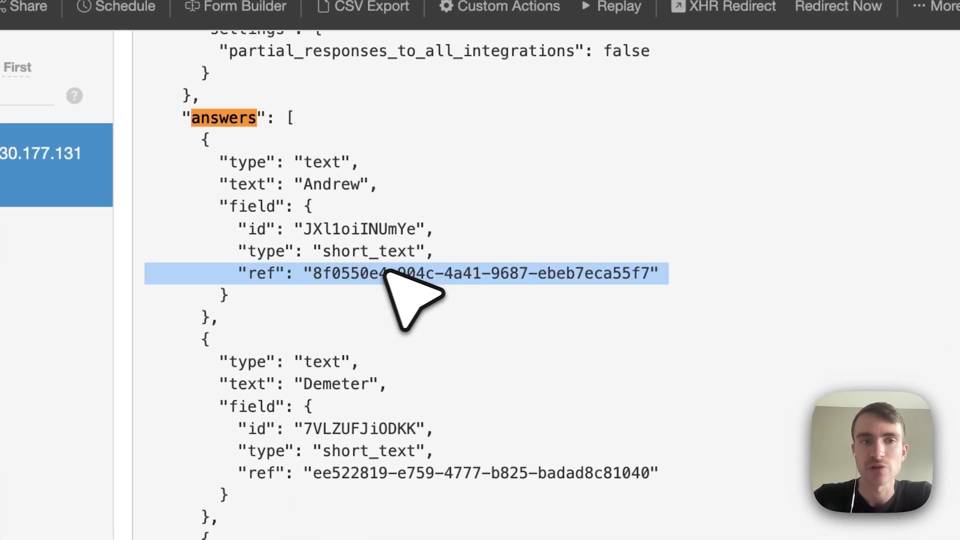
click(391, 272)
drag(305, 273, 686, 276)
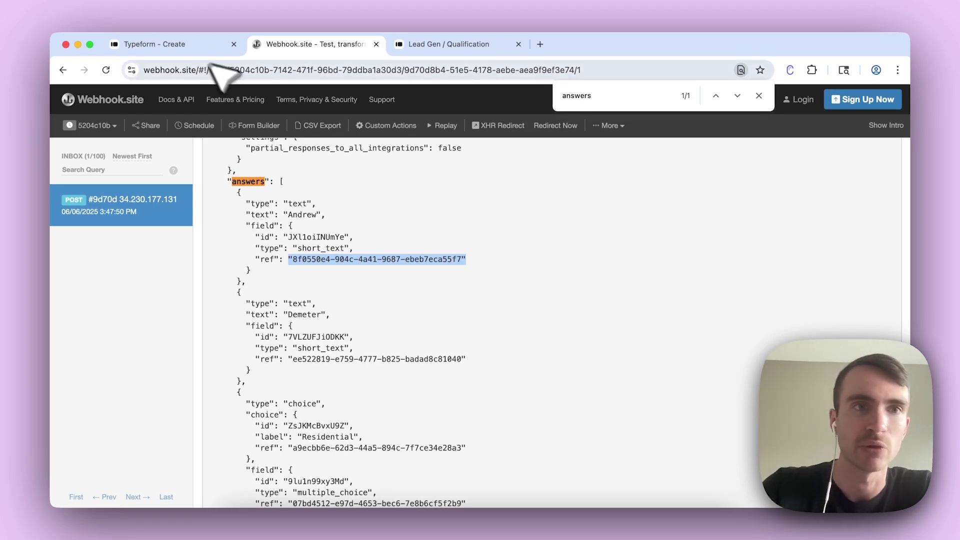
click(193, 49)
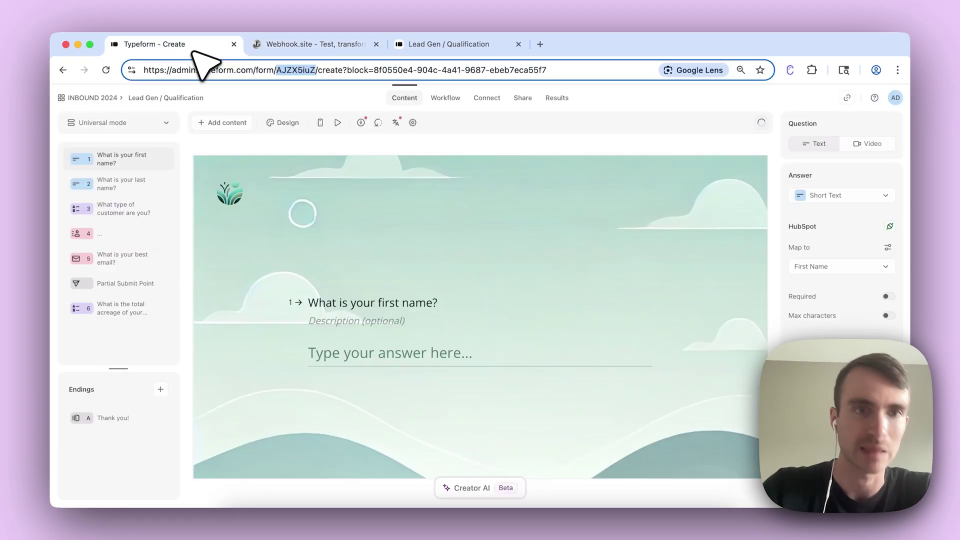
Open the form settings and show the Block References list.
click(453, 128)
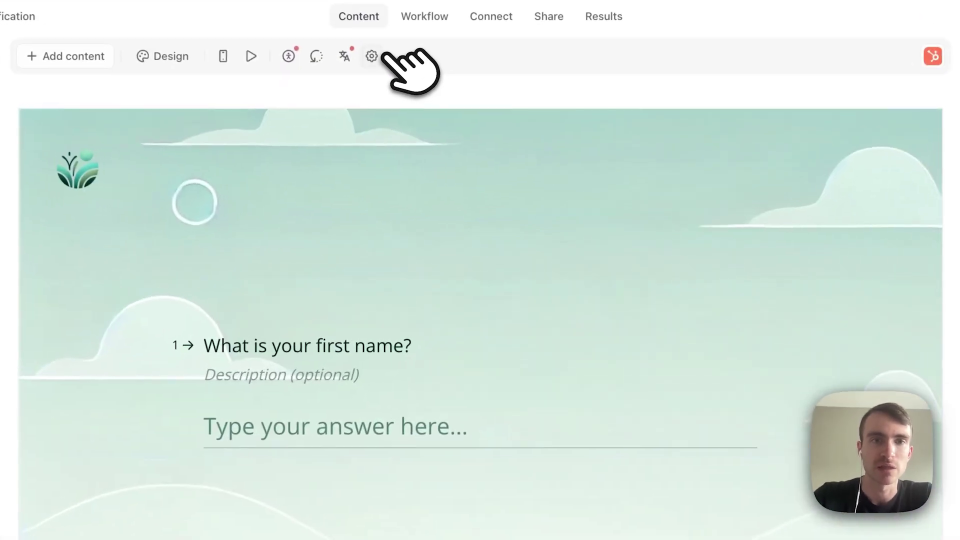
click(379, 64)
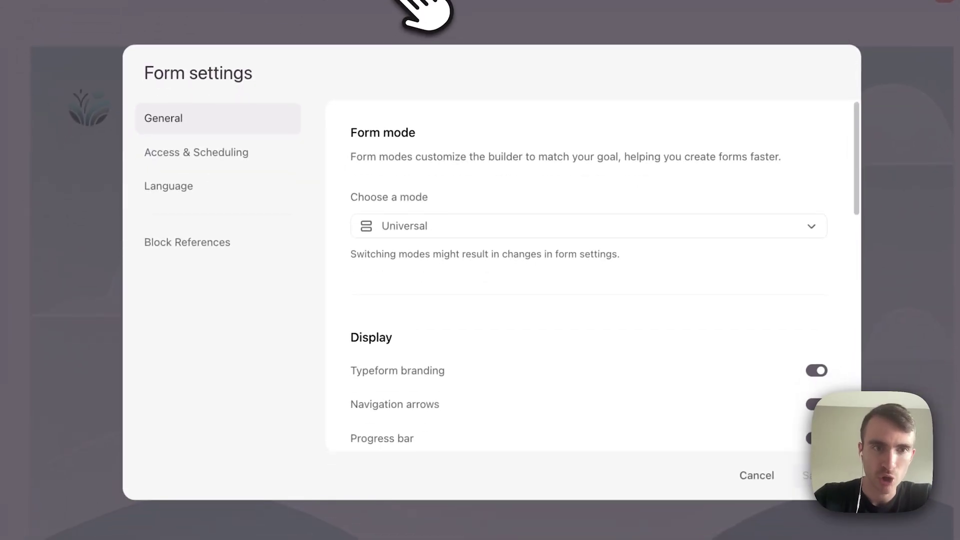
click(235, 244)
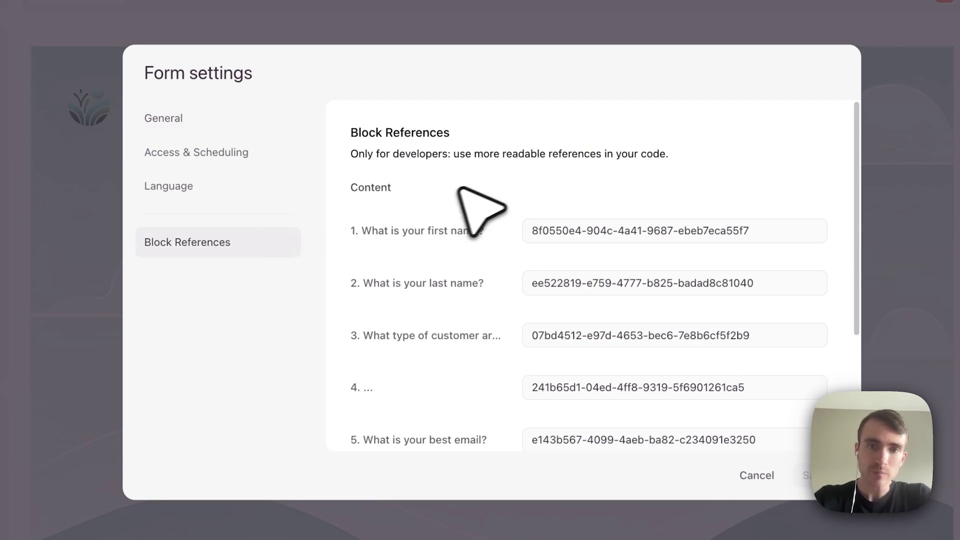
scroll(465, 193, down, 4)
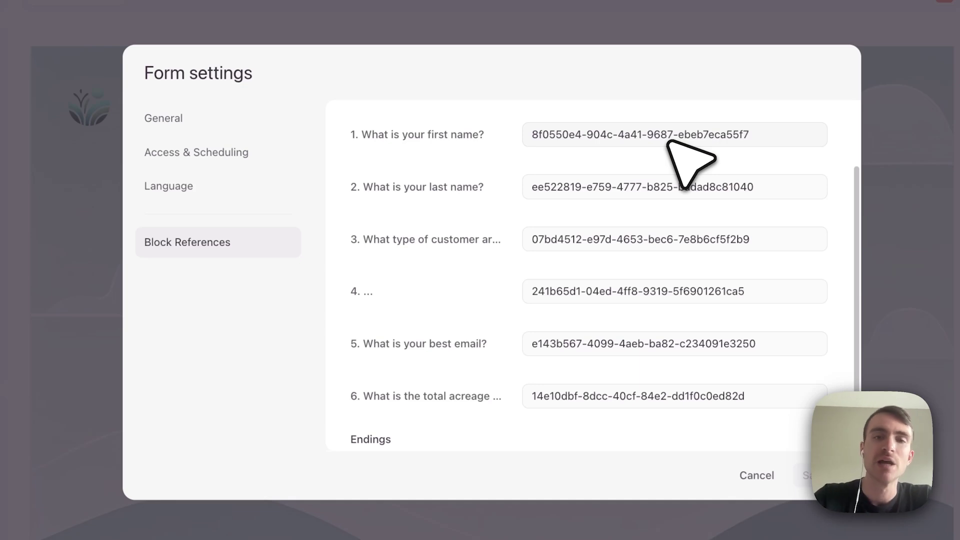
Replace the first three block reference UUIDs with first_name, last_name and customer_type.
triple_click(591, 141)
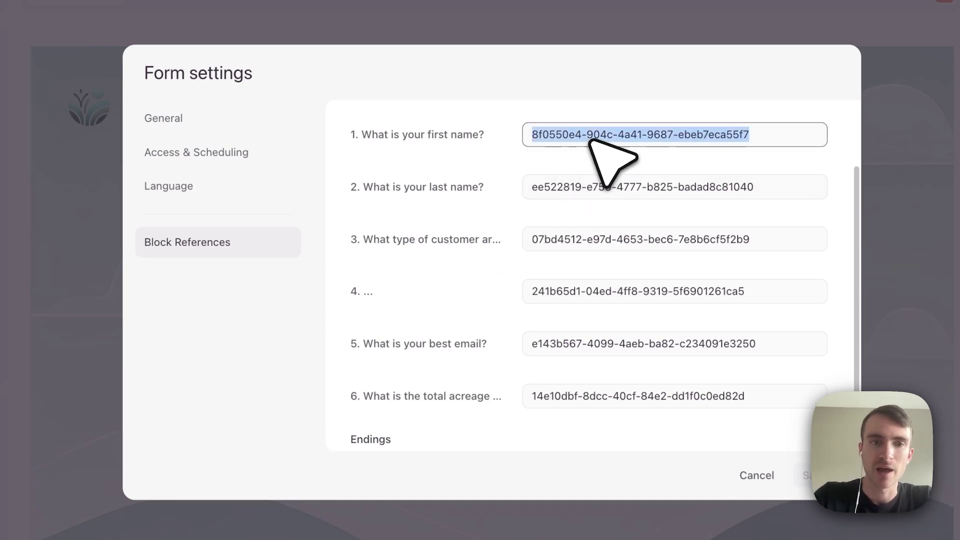
text(first_name)
triple_click(614, 179)
text(last_name)
triple_click(632, 233)
text(cus)
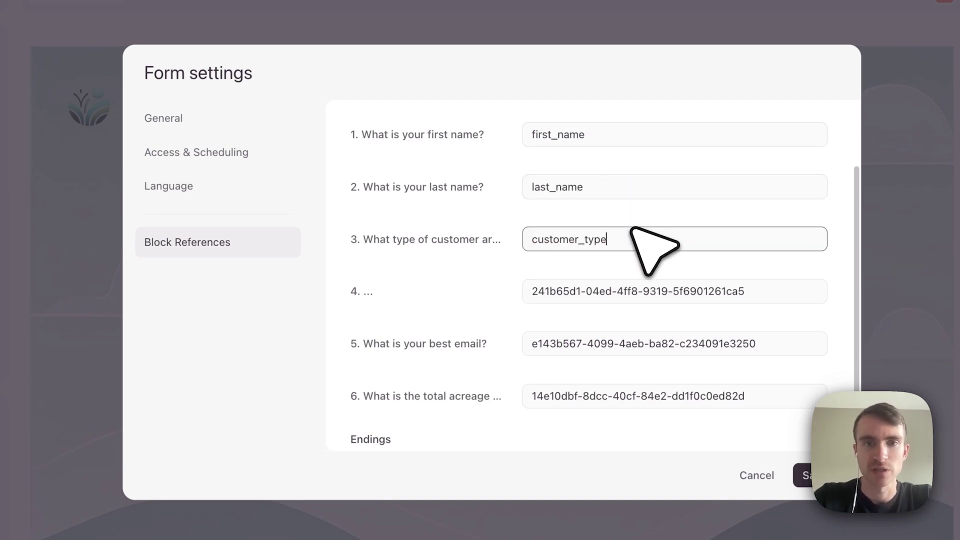
text(tomer_type)
click(434, 276)
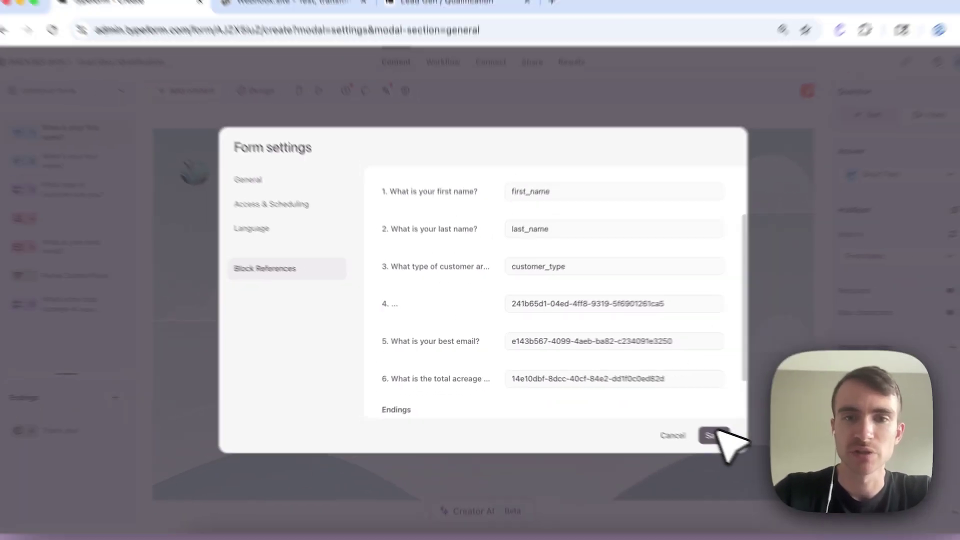
Save the renamed block references and publish the form.
scroll(598, 382, down, 2)
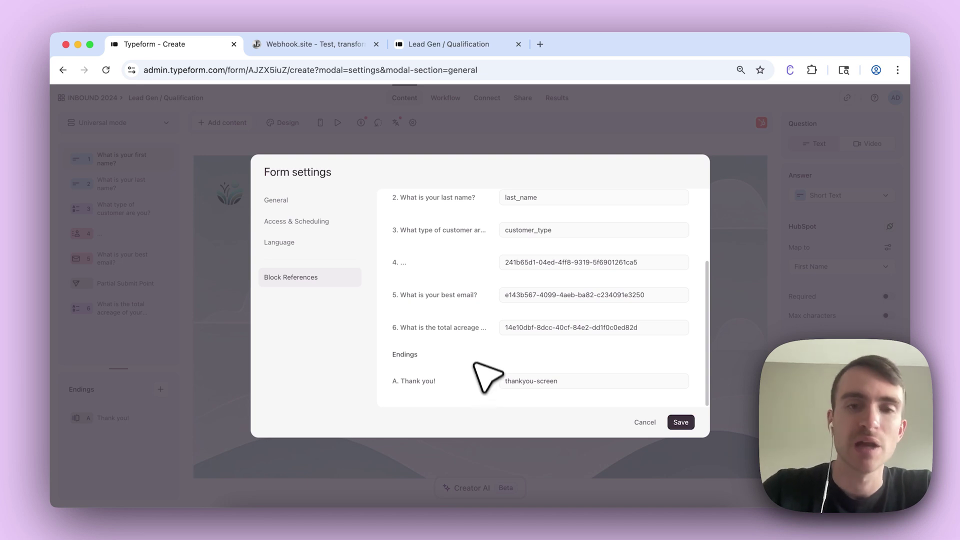
scroll(665, 385, up, 3)
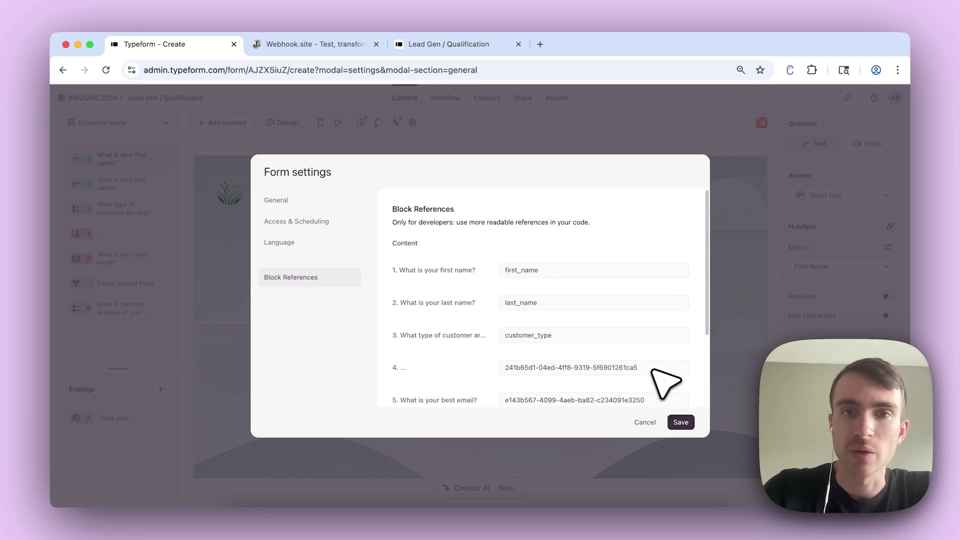
click(680, 421)
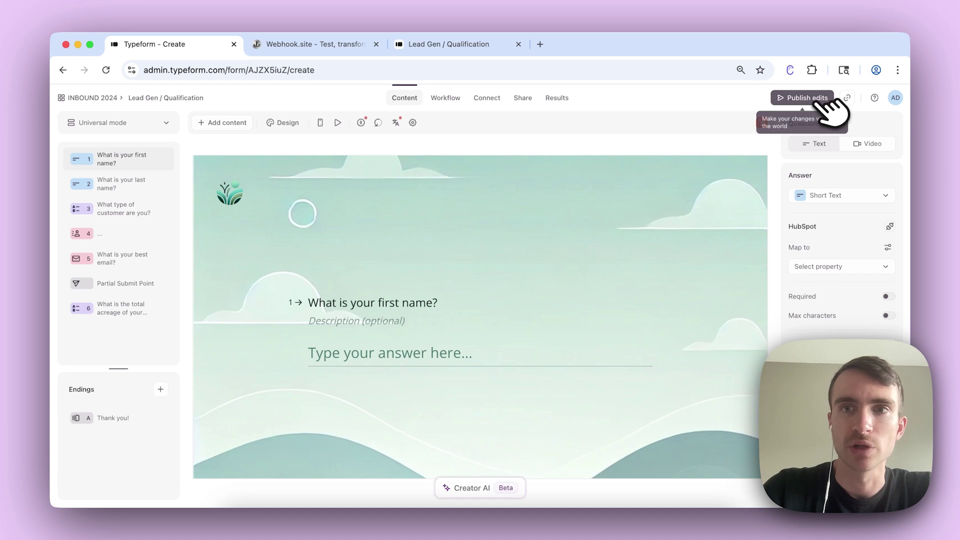
click(818, 99)
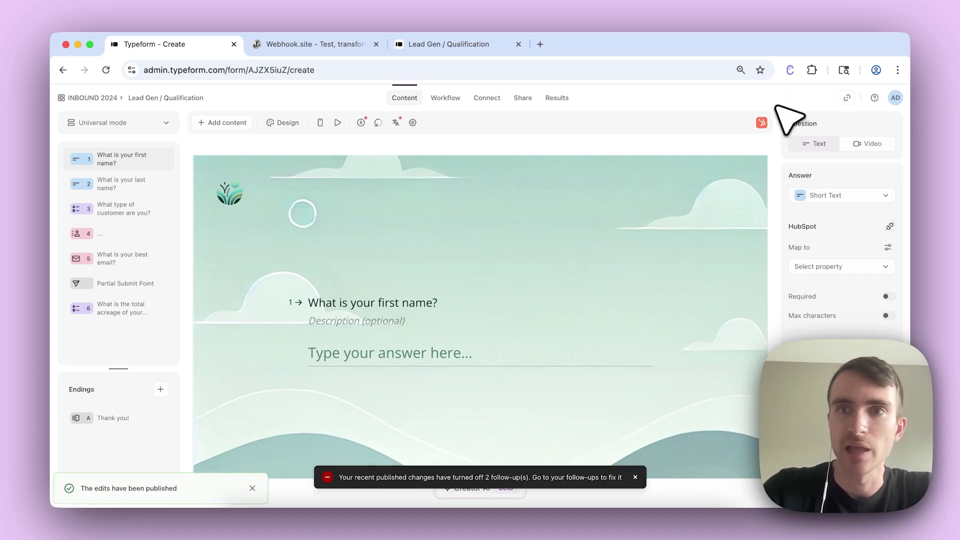
Copy the form's public link and load the live form in a new tab.
click(847, 98)
click(540, 44)
key(ctrl+v)
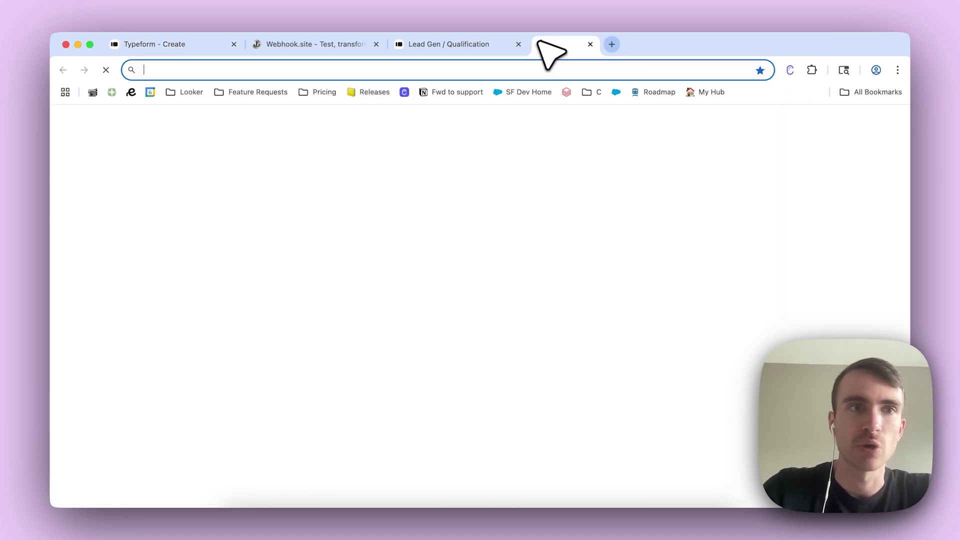
key(Return)
Submit a test response with a first and last name, Commercial, an email and 25+ acres.
text(Bob)
key(Return)
text(Smoi)
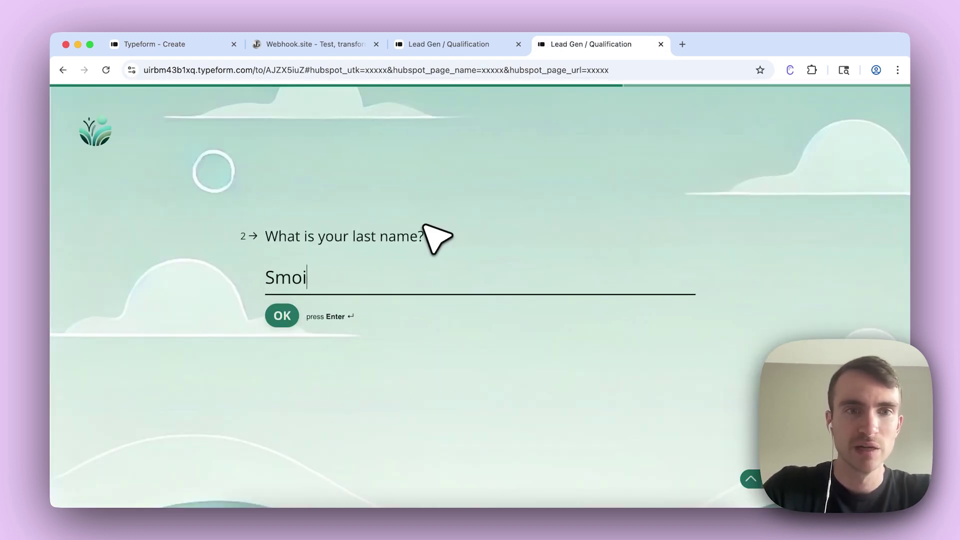
text(th)
key(Return)
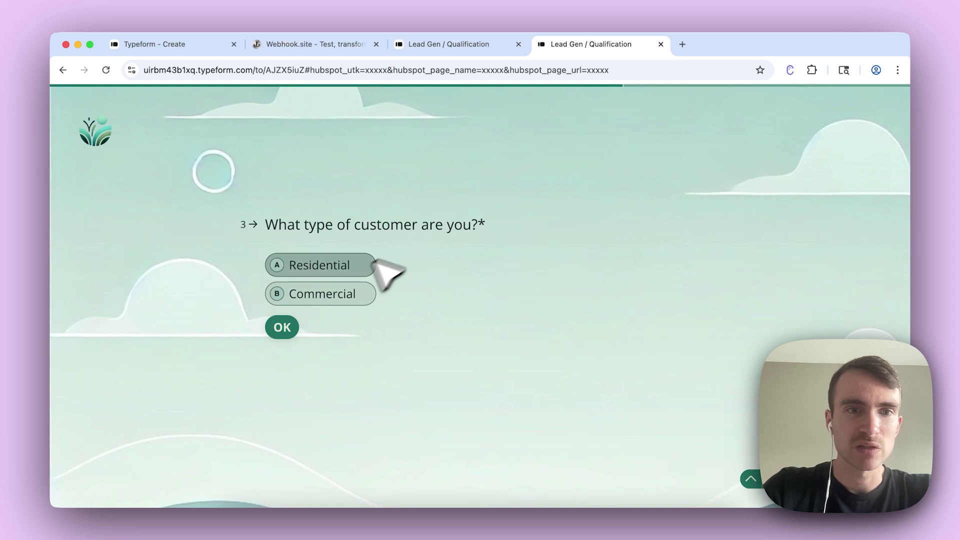
click(332, 292)
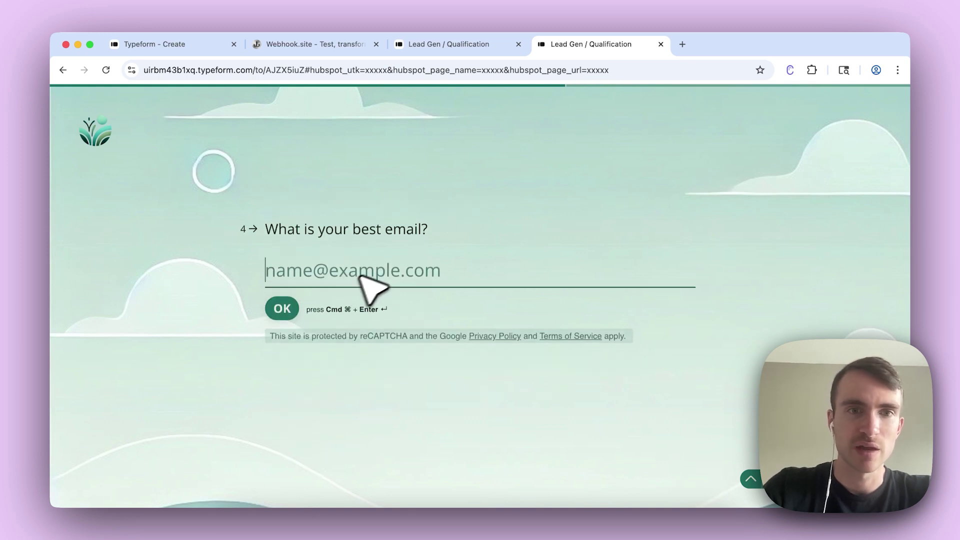
text(andrew@test.com)
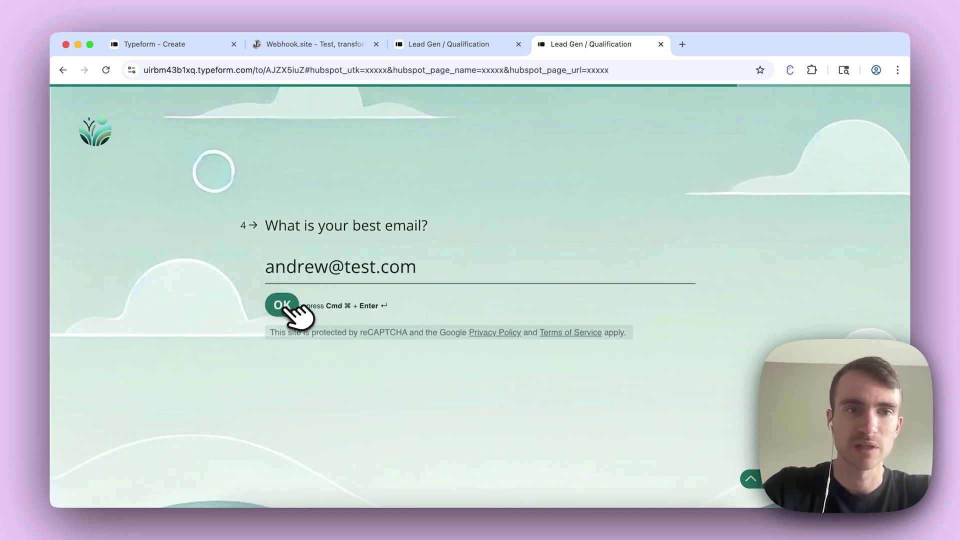
click(283, 306)
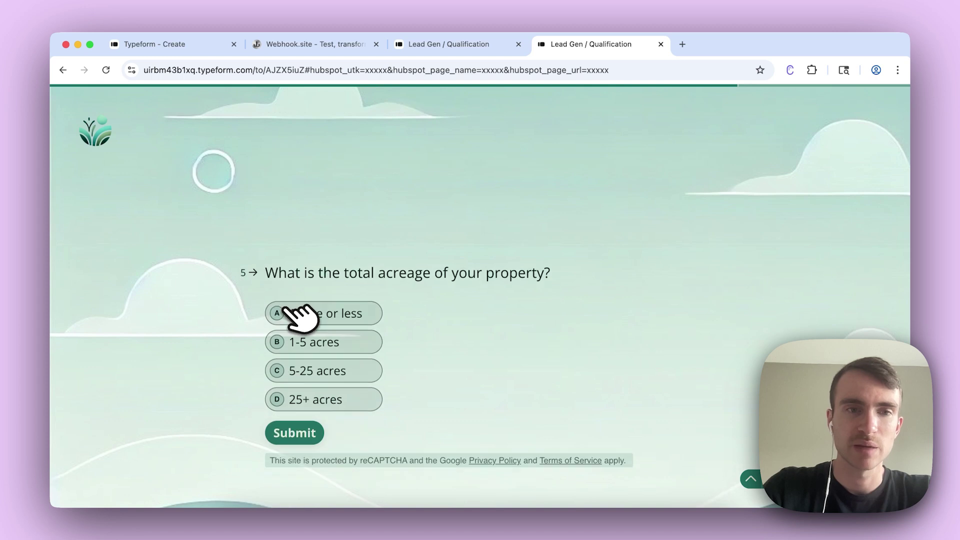
click(344, 321)
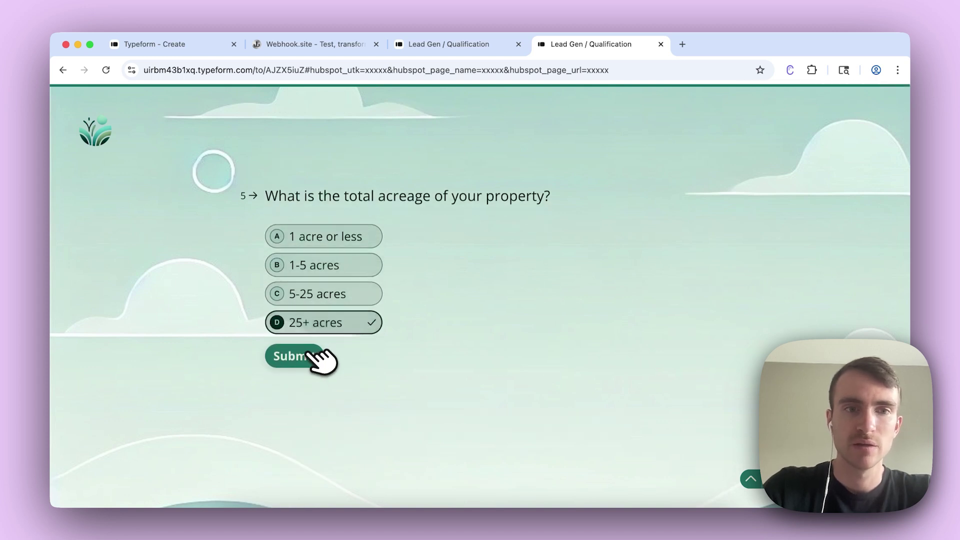
click(309, 354)
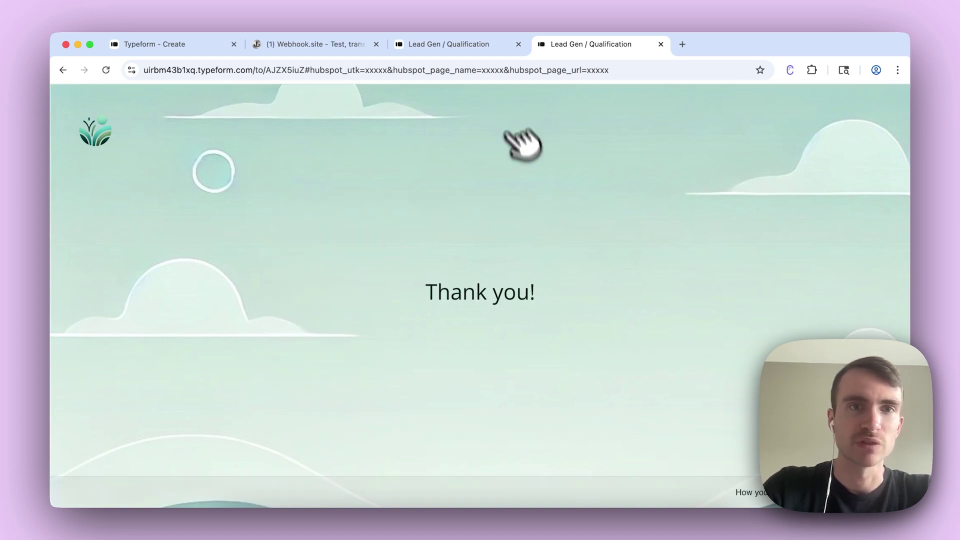
Open the newest Webhook.site request and check its answers use first_name, last_name and customer_type refs.
click(367, 50)
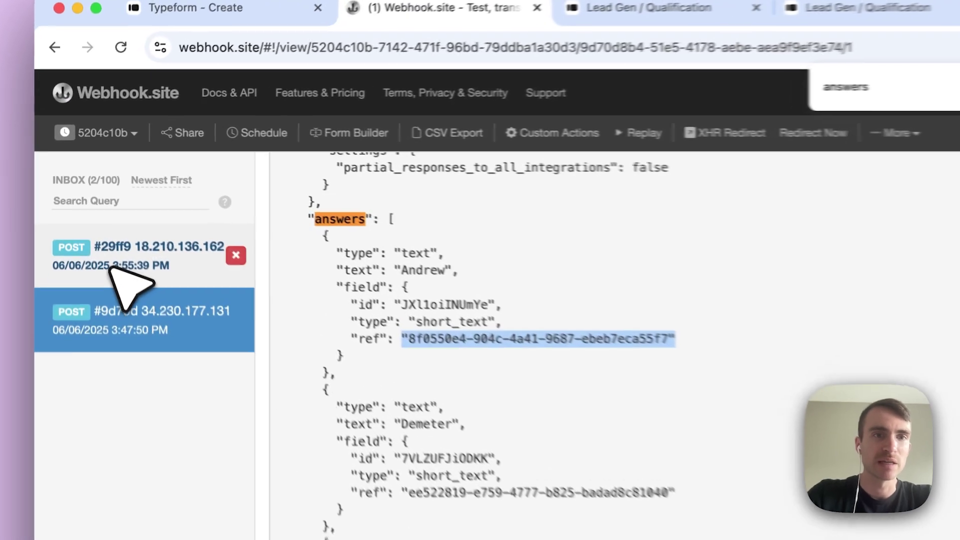
click(118, 270)
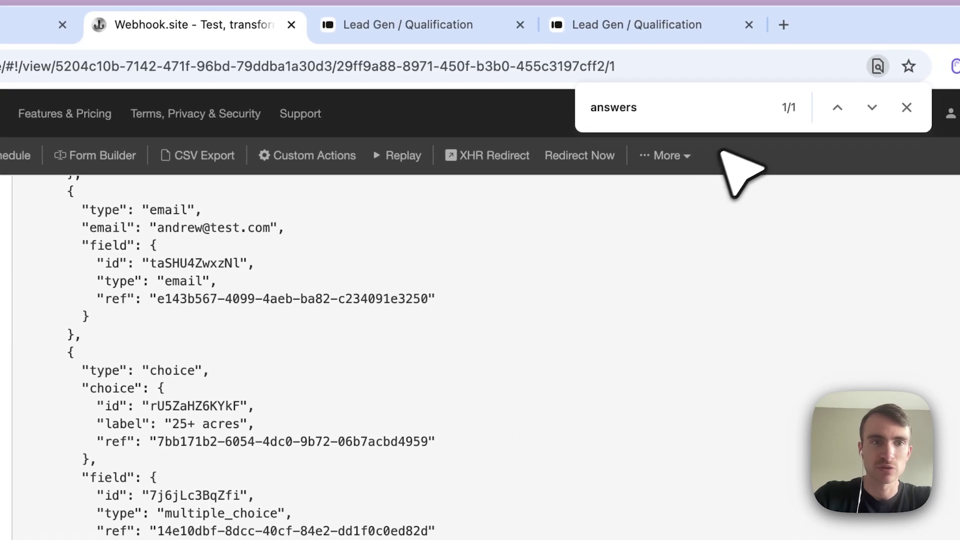
click(872, 106)
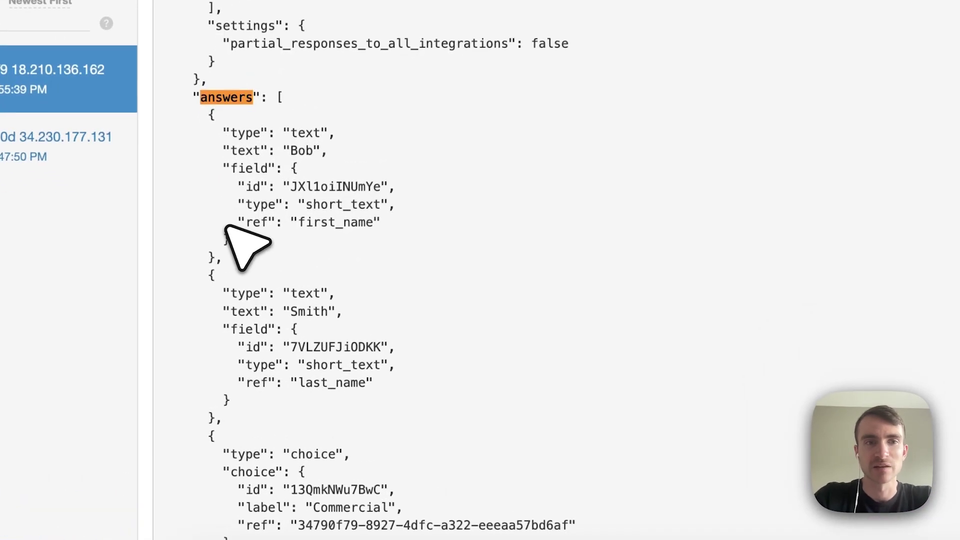
drag(247, 296, 311, 296)
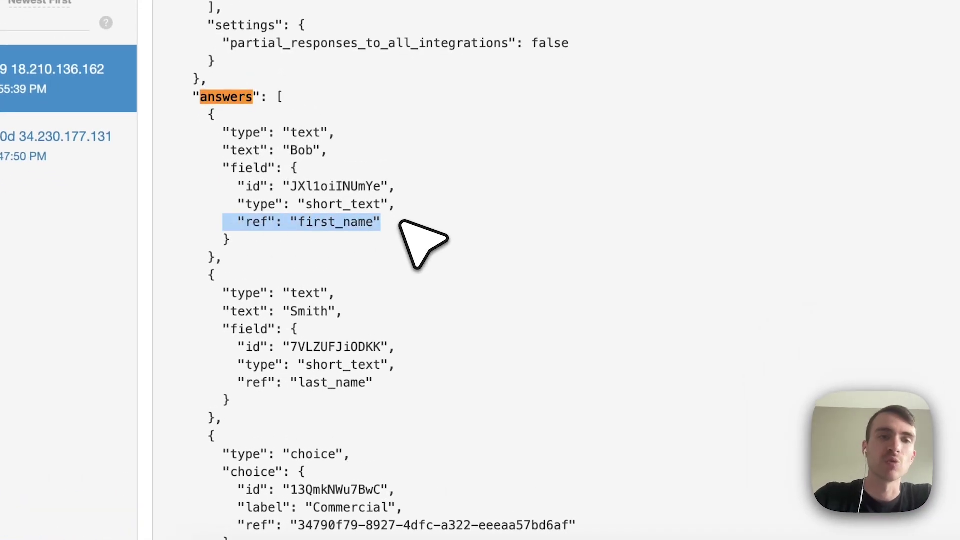
triple_click(394, 221)
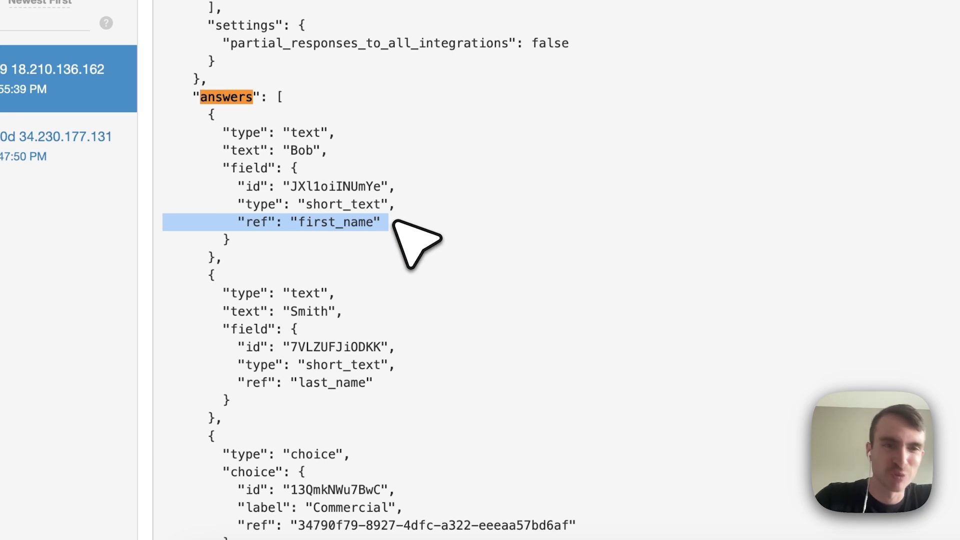
click(394, 221)
scroll(379, 364, down, 3)
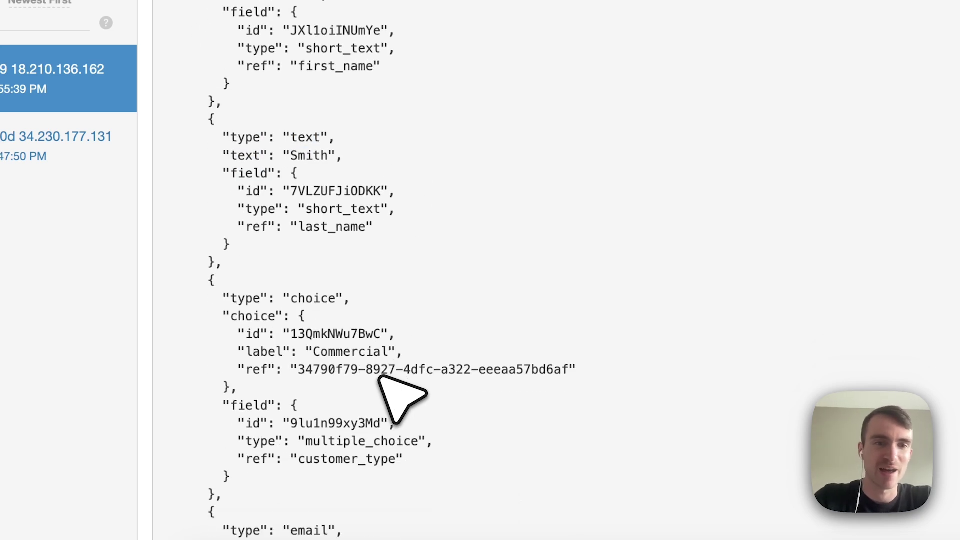
scroll(380, 378, down, 2)
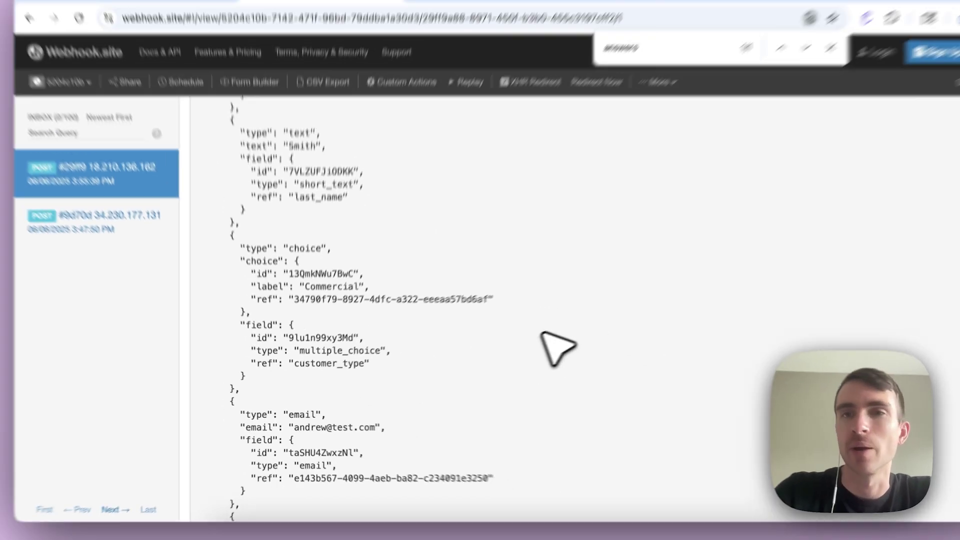